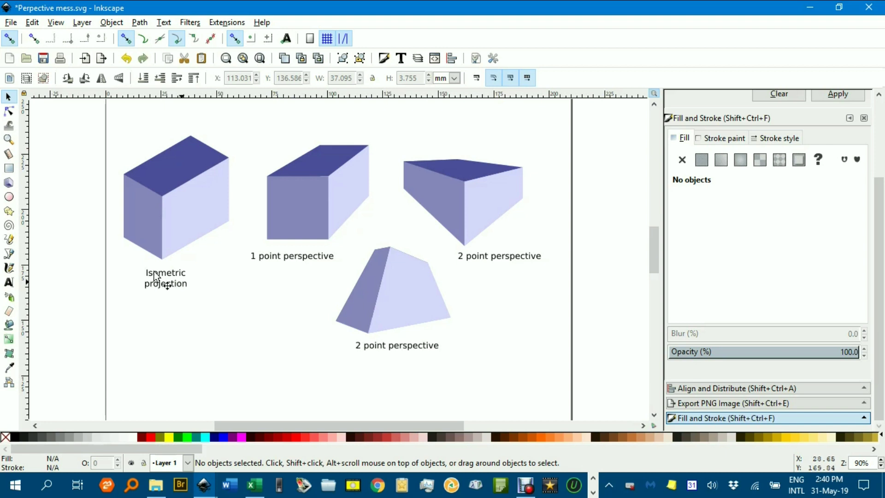
- Draw a lilac isometric 3D box on the blank lower page area and nudge it slightly down
{"action": "scroll", "coordinate": [218, 255], "scroll_direction": "down", "scroll_amount": 10}
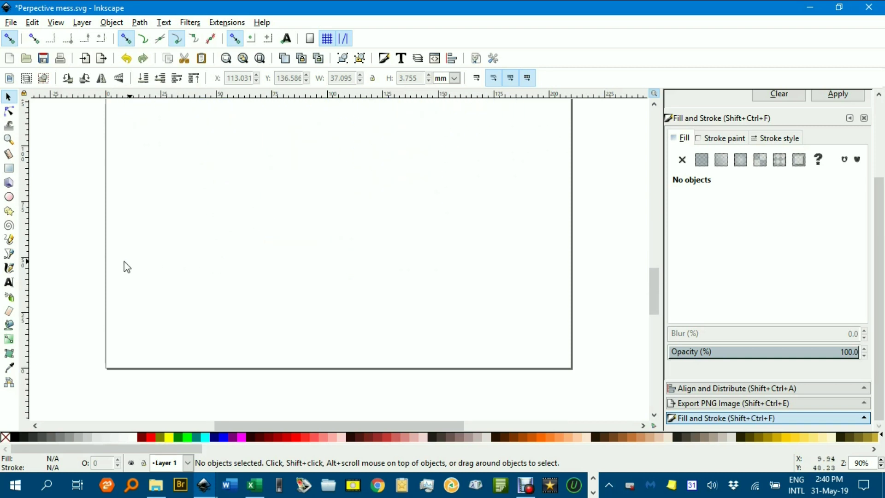
{"action": "left_click", "coordinate": [9, 183]}
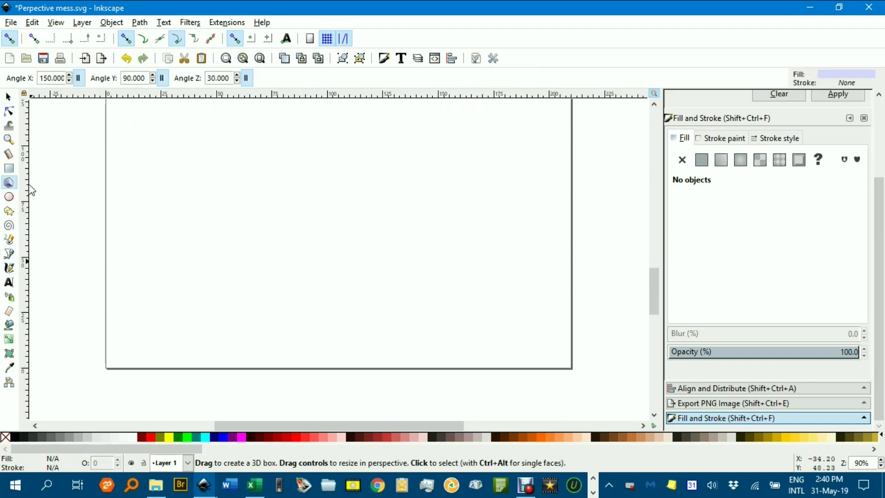
{"action": "mouse_move", "coordinate": [217, 206]}
{"action": "left_mouse_down"}
{"action": "mouse_move", "coordinate": [249, 234]}
{"action": "mouse_move", "coordinate": [337, 256]}
{"action": "mouse_move", "coordinate": [355, 240]}
{"action": "mouse_move", "coordinate": [298, 205]}
{"action": "mouse_move", "coordinate": [188, 187]}
{"action": "mouse_move", "coordinate": [215, 257]}
{"action": "mouse_move", "coordinate": [320, 222]}
{"action": "mouse_move", "coordinate": [330, 206]}
{"action": "mouse_move", "coordinate": [324, 198]}
{"action": "left_mouse_up"}
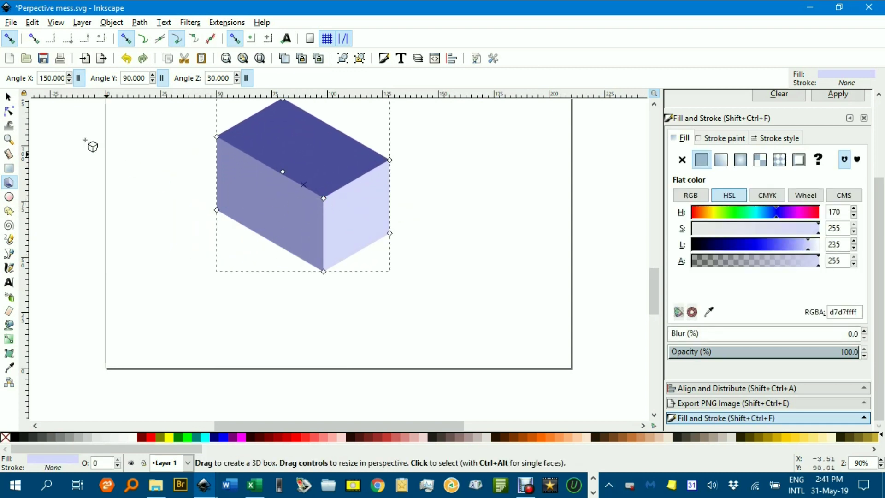
{"action": "left_click", "coordinate": [8, 97]}
{"action": "left_click_drag", "start_coordinate": [263, 184], "coordinate": [268, 217]}
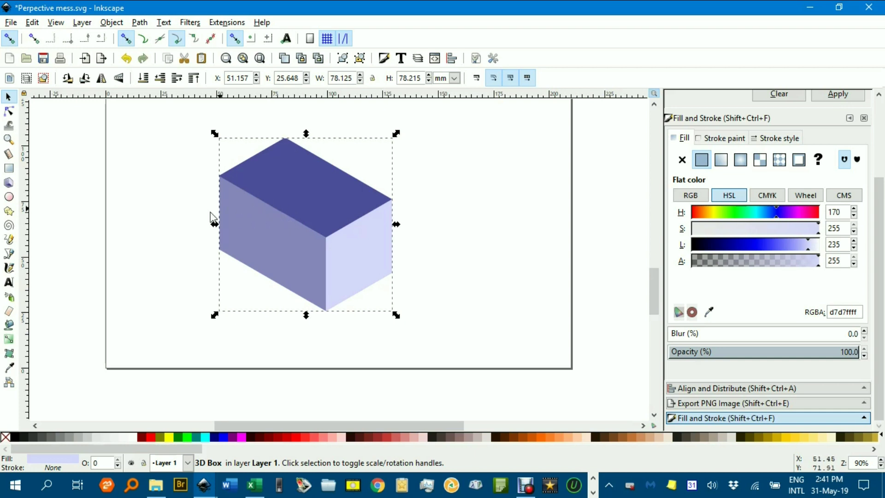
{"action": "left_click", "coordinate": [9, 183]}
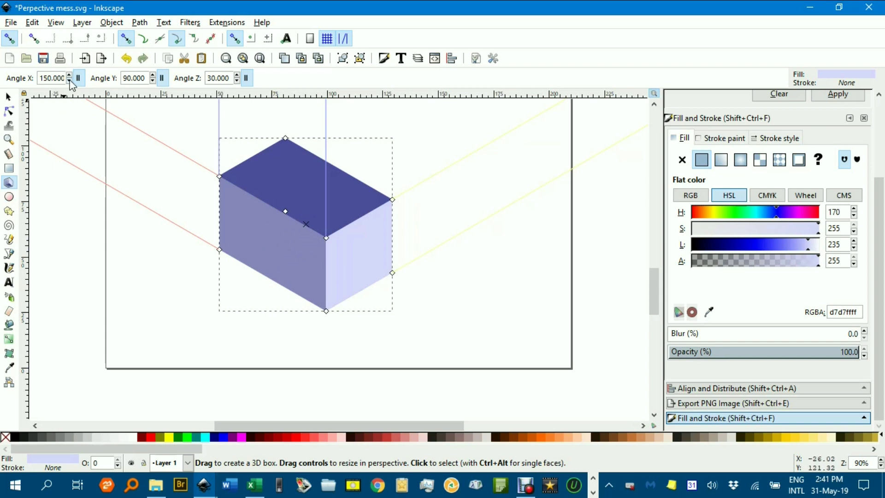
- Drag the box's corner handles to reshape it into a more even cube, about 79.9 × 81.7 mm
{"action": "mouse_move", "coordinate": [219, 176]}
{"action": "left_mouse_down"}
{"action": "mouse_move", "coordinate": [221, 191]}
{"action": "mouse_move", "coordinate": [224, 179]}
{"action": "left_mouse_up"}
{"action": "mouse_move", "coordinate": [328, 241]}
{"action": "left_mouse_down"}
{"action": "mouse_move", "coordinate": [330, 224]}
{"action": "mouse_move", "coordinate": [327, 234]}
{"action": "left_mouse_up"}
{"action": "mouse_move", "coordinate": [392, 272]}
{"action": "left_mouse_down"}
{"action": "mouse_move", "coordinate": [420, 256]}
{"action": "mouse_move", "coordinate": [400, 267]}
{"action": "left_mouse_up"}
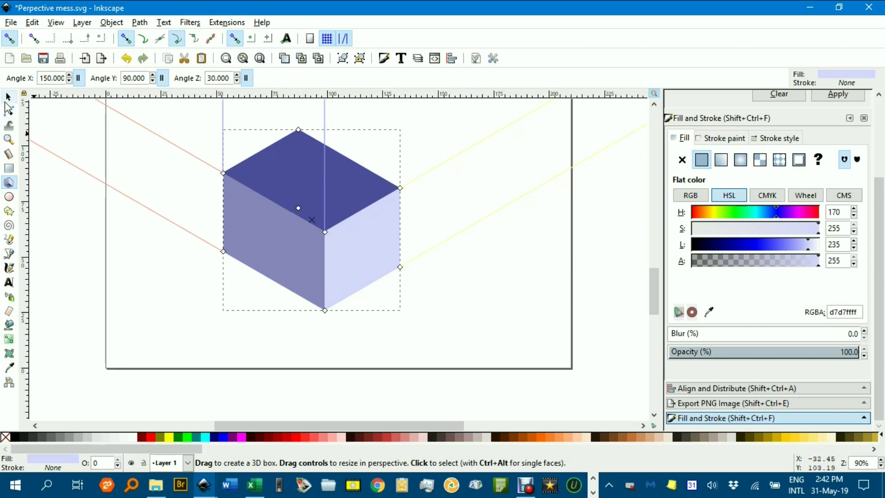
{"action": "left_click", "coordinate": [8, 98]}
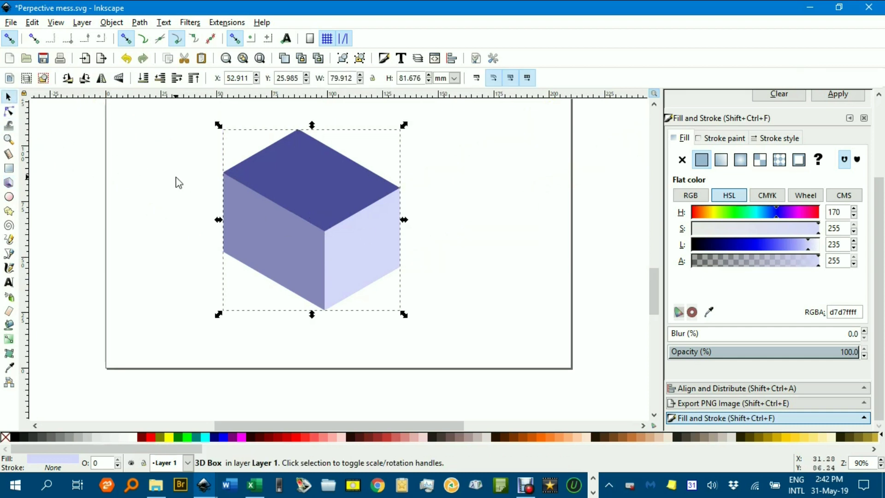
- Delete the reshaped box and draw a smaller lilac cube near the top of the page
{"action": "key", "text": "Delete"}
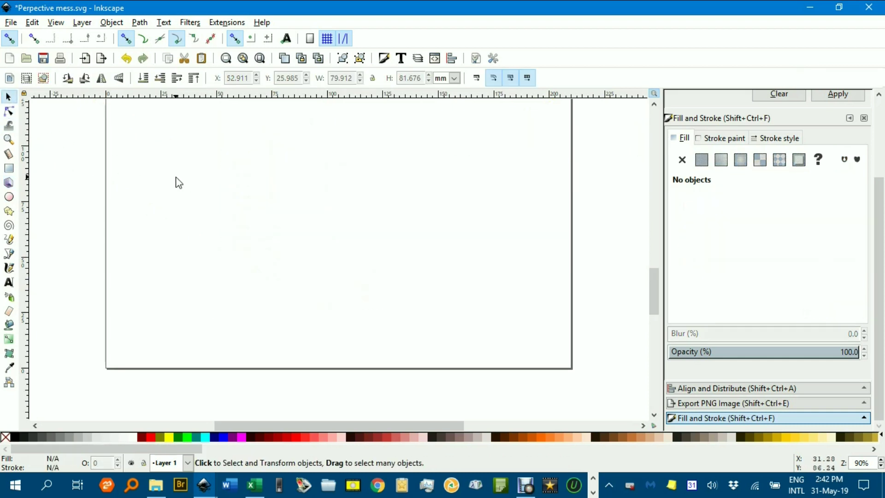
{"action": "left_click", "coordinate": [10, 184]}
{"action": "mouse_move", "coordinate": [256, 206]}
{"action": "left_mouse_down"}
{"action": "mouse_move", "coordinate": [306, 241]}
{"action": "mouse_move", "coordinate": [302, 280]}
{"action": "mouse_move", "coordinate": [322, 226]}
{"action": "mouse_move", "coordinate": [380, 240]}
{"action": "mouse_move", "coordinate": [382, 200]}
{"action": "mouse_move", "coordinate": [382, 225]}
{"action": "mouse_move", "coordinate": [336, 212]}
{"action": "mouse_move", "coordinate": [312, 187]}
{"action": "left_mouse_up"}
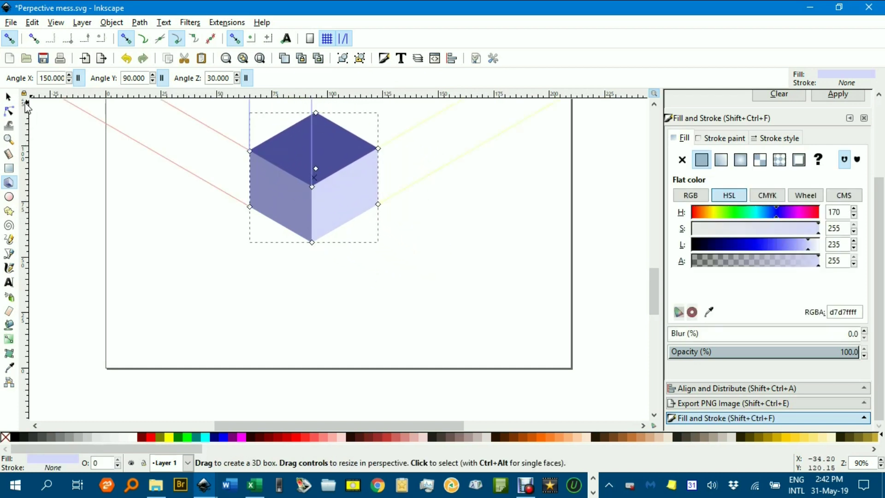
{"action": "left_click", "coordinate": [8, 97]}
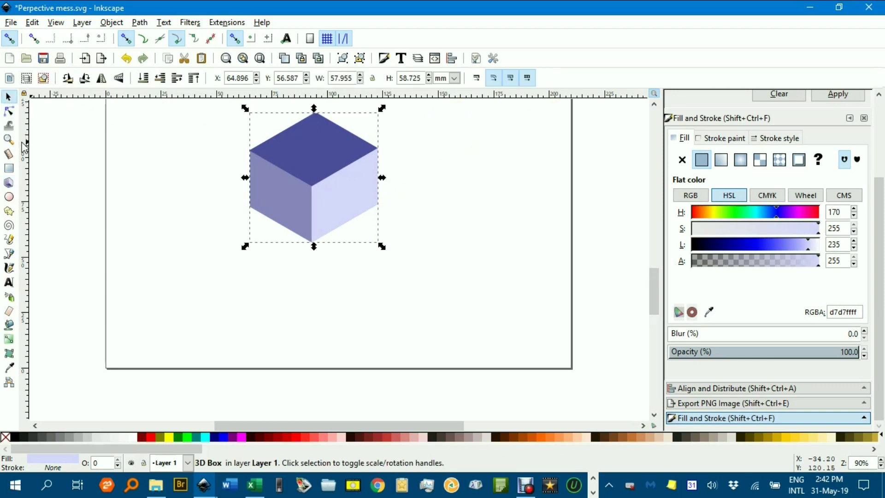
{"action": "left_click", "coordinate": [9, 182]}
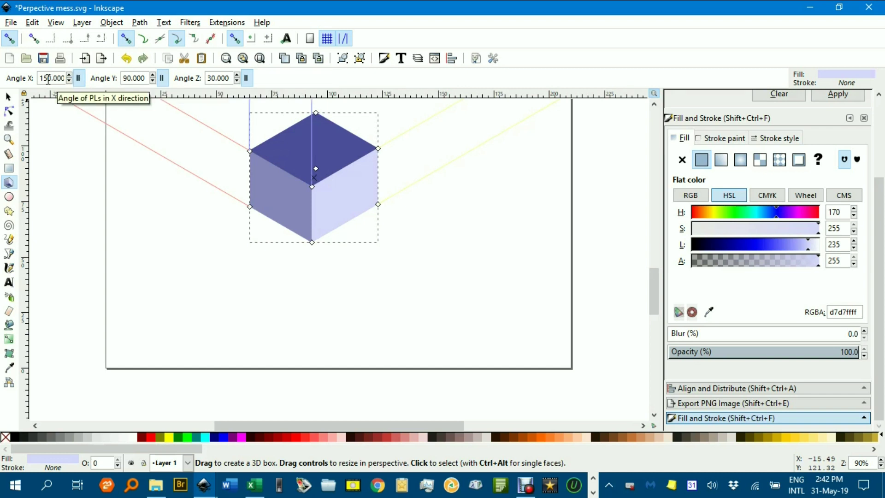
- Make the cube's depth vanishing point finite and drag it down-left toward the box
{"action": "scroll", "coordinate": [48, 79], "scroll_direction": "up", "scroll_amount": 6}
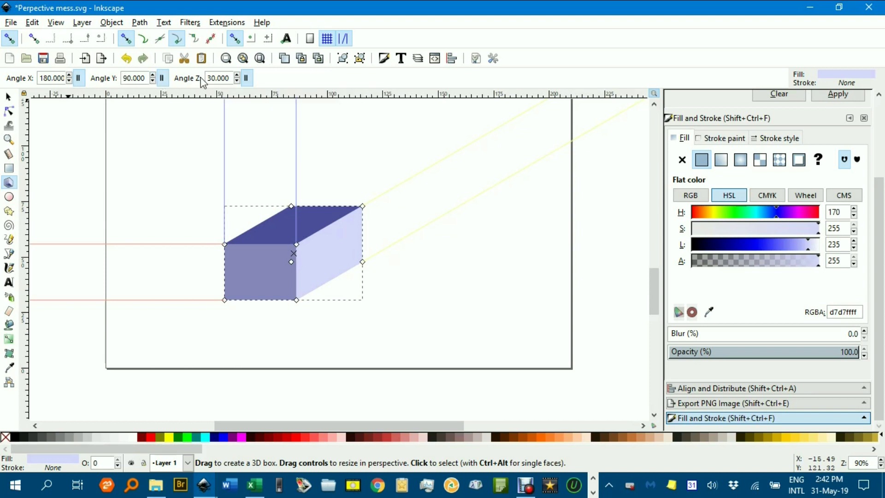
{"action": "left_click", "coordinate": [247, 78]}
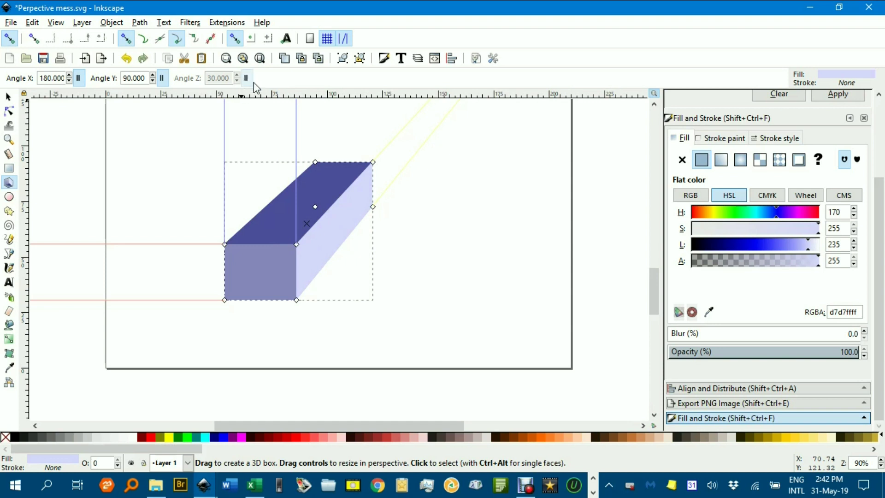
{"action": "mouse_move", "coordinate": [449, 148]}
{"action": "left_mouse_down"}
{"action": "mouse_move", "coordinate": [375, 287]}
{"action": "mouse_move", "coordinate": [322, 418]}
{"action": "left_mouse_up"}
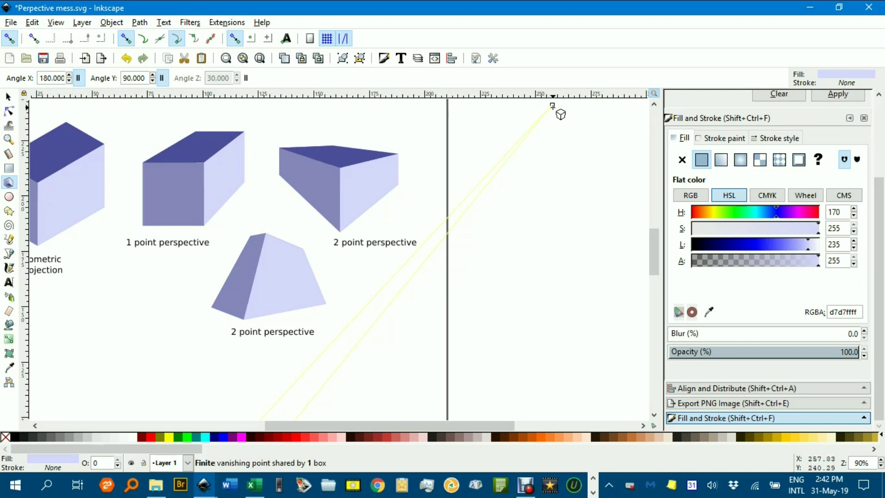
{"action": "left_click_drag", "start_coordinate": [553, 105], "coordinate": [372, 202]}
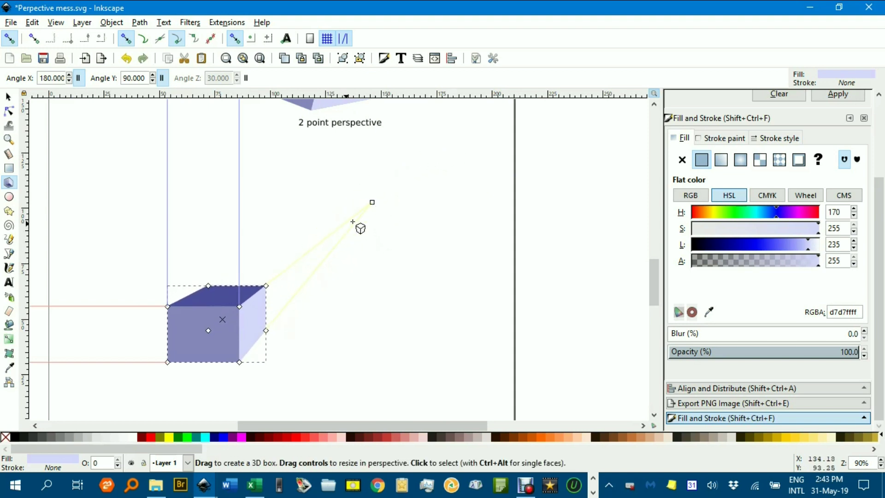
- Make the X vanishing point finite, then place the right vanishing point farther right and the left one down-left
{"action": "left_click_drag", "start_coordinate": [328, 289], "coordinate": [381, 251]}
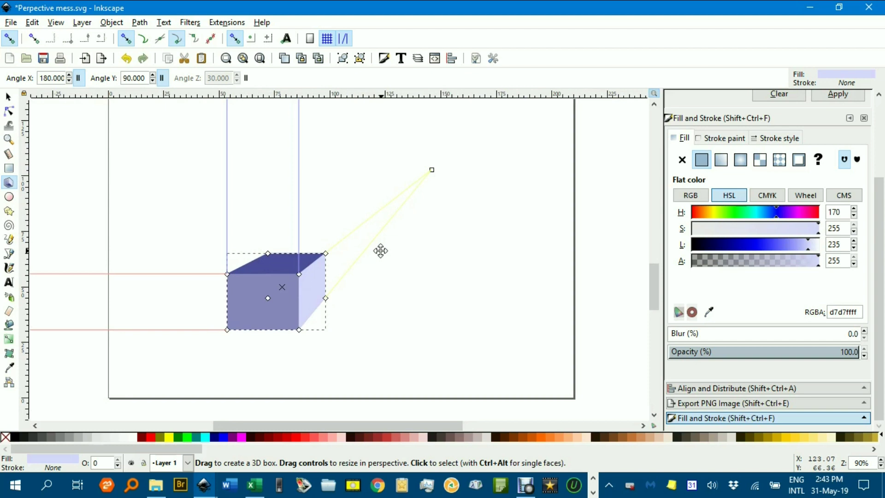
{"action": "left_click", "coordinate": [81, 76]}
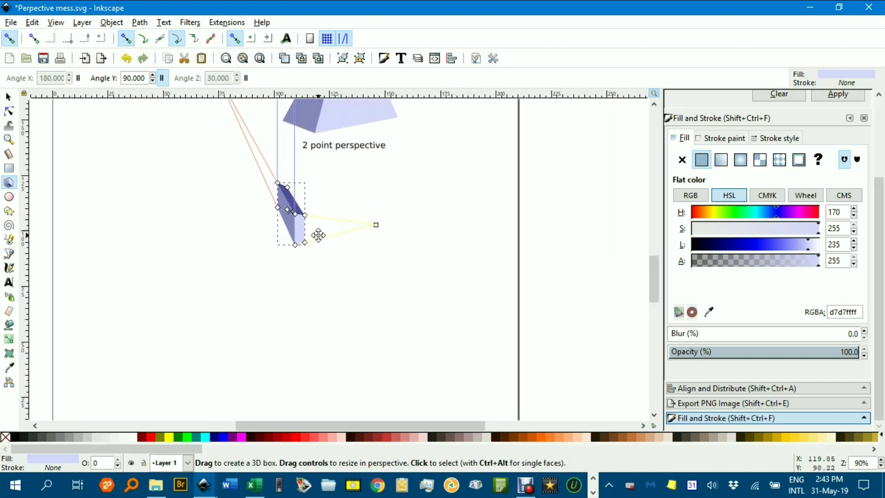
{"action": "scroll", "coordinate": [318, 235], "scroll_direction": "up", "scroll_amount": 2}
{"action": "left_click_drag", "start_coordinate": [378, 262], "coordinate": [421, 263]}
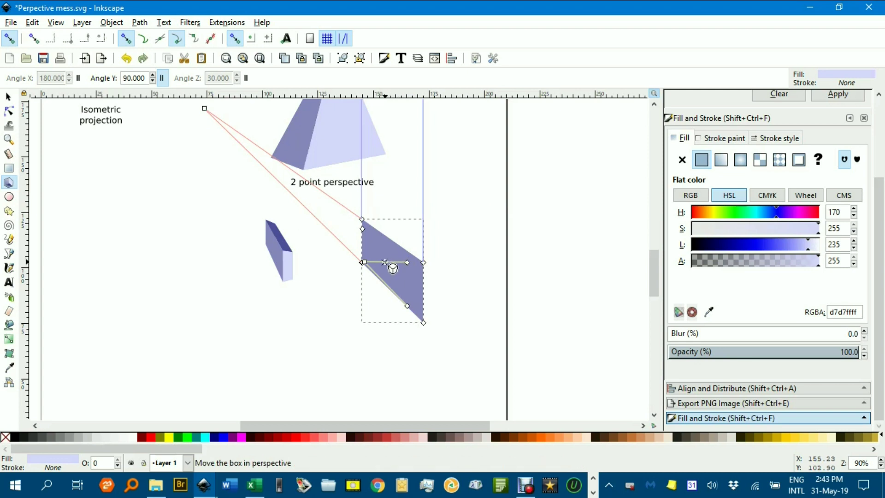
{"action": "key", "text": "ctrl+z"}
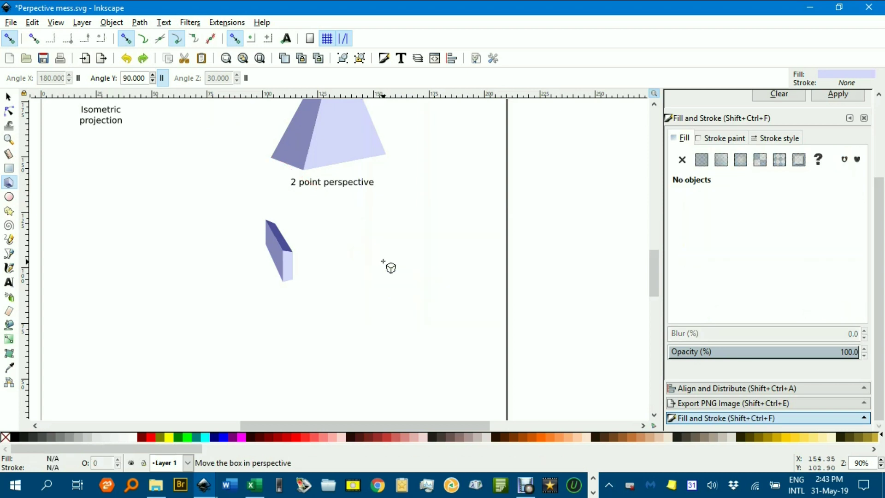
{"action": "left_click", "coordinate": [289, 252]}
{"action": "left_click_drag", "start_coordinate": [367, 261], "coordinate": [492, 235]}
{"action": "left_click_drag", "start_coordinate": [204, 109], "coordinate": [85, 165]}
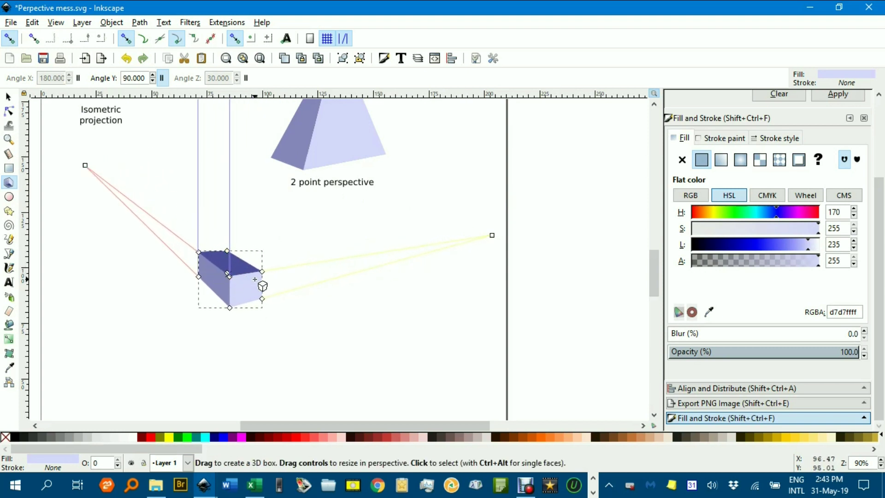
- Scale the box up to about double width and move it right and down
{"action": "left_click", "coordinate": [7, 97]}
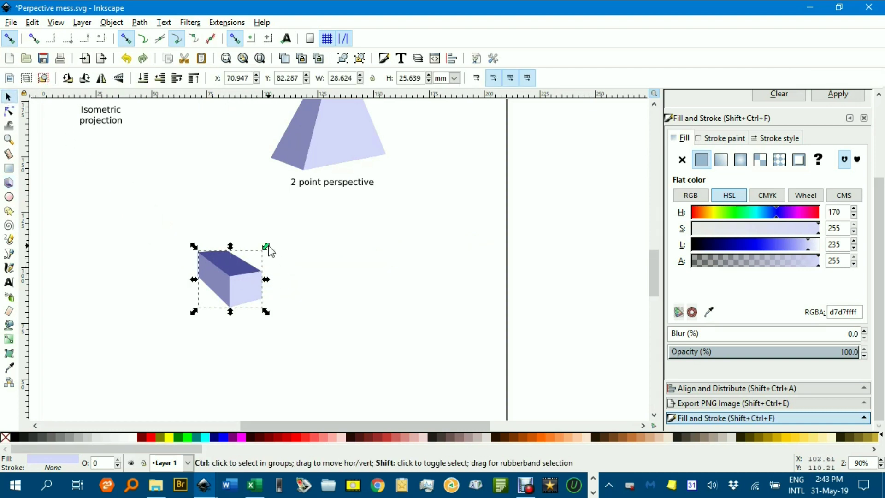
{"action": "left_click_drag", "start_coordinate": [266, 246], "coordinate": [287, 227]}
{"action": "left_click_drag", "start_coordinate": [250, 274], "coordinate": [308, 306]}
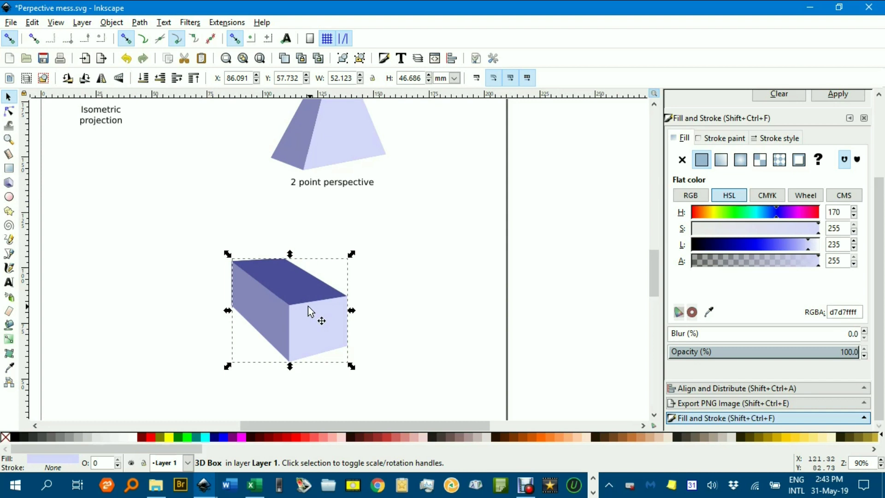
- Drag the right vanishing point up-left and the left vanishing point down-right toward the box
{"action": "left_click", "coordinate": [8, 182]}
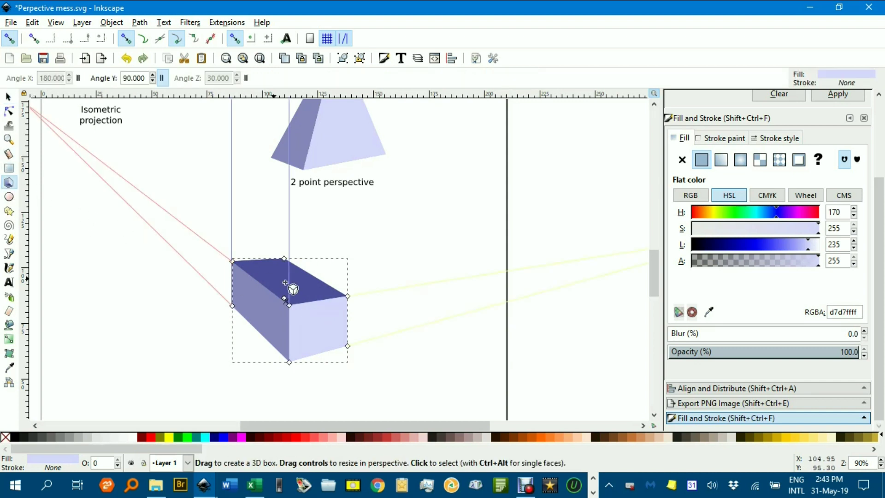
{"action": "left_click_drag", "start_coordinate": [569, 289], "coordinate": [336, 298]}
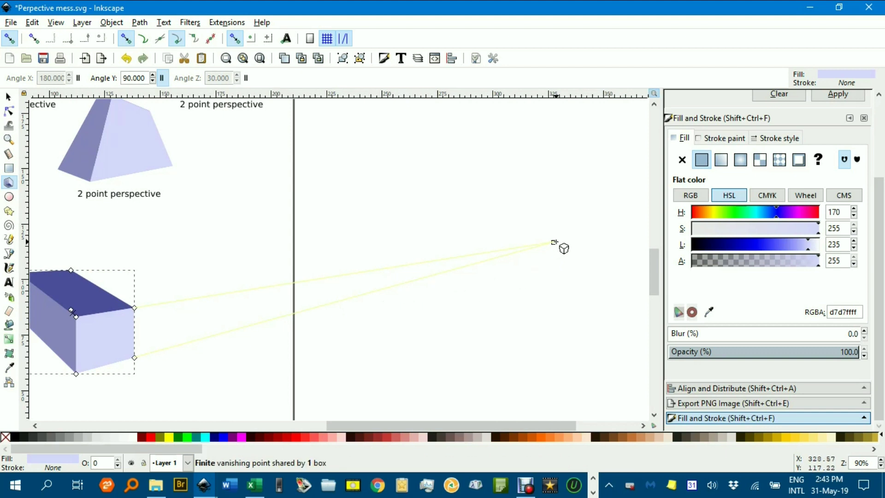
{"action": "left_click_drag", "start_coordinate": [554, 242], "coordinate": [277, 147]}
{"action": "left_click_drag", "start_coordinate": [305, 279], "coordinate": [485, 249]}
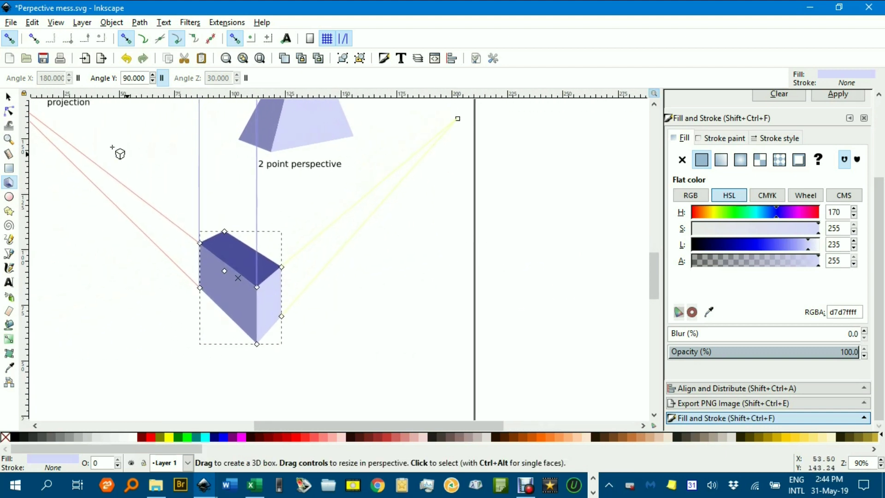
{"action": "scroll", "coordinate": [41, 124], "scroll_direction": "left", "scroll_amount": 4}
{"action": "scroll", "coordinate": [41, 123], "scroll_direction": "up", "scroll_amount": 2}
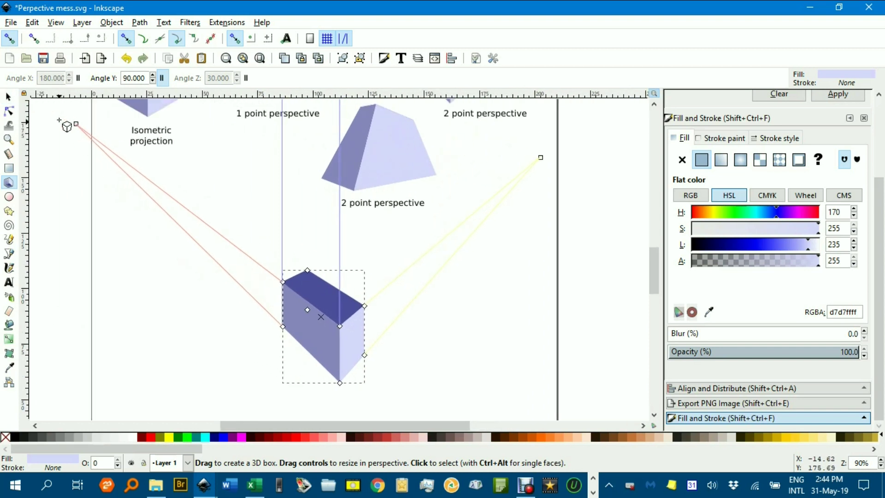
{"action": "left_click_drag", "start_coordinate": [83, 129], "coordinate": [142, 211]}
{"action": "left_click_drag", "start_coordinate": [443, 328], "coordinate": [403, 253]}
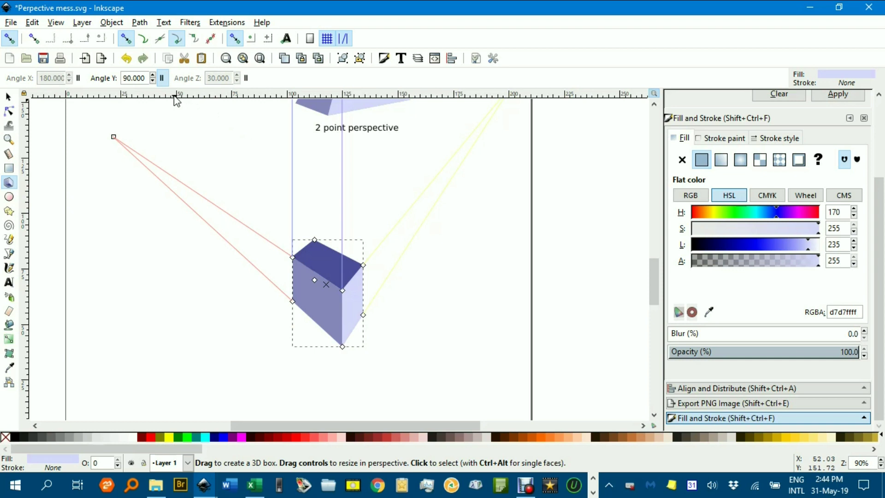
- Lower the box's Y angle from 104.6 to exactly 90 so its vertical edges run parallel
{"action": "left_click", "coordinate": [151, 76]}
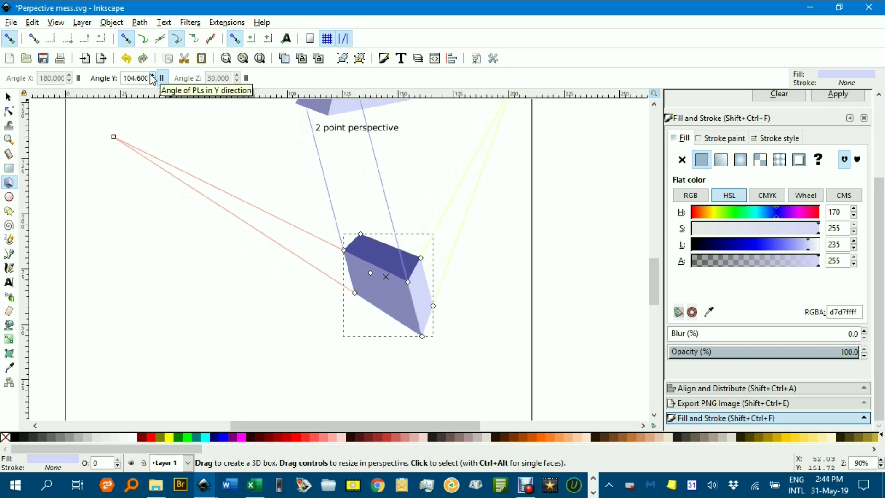
{"action": "left_click", "coordinate": [152, 82]}
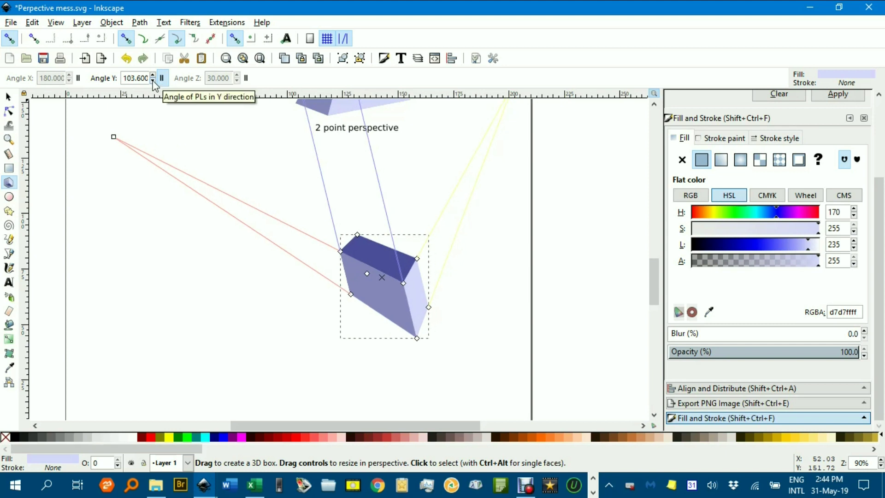
{"action": "left_click", "coordinate": [153, 82]}
{"action": "left_click", "coordinate": [153, 82]}
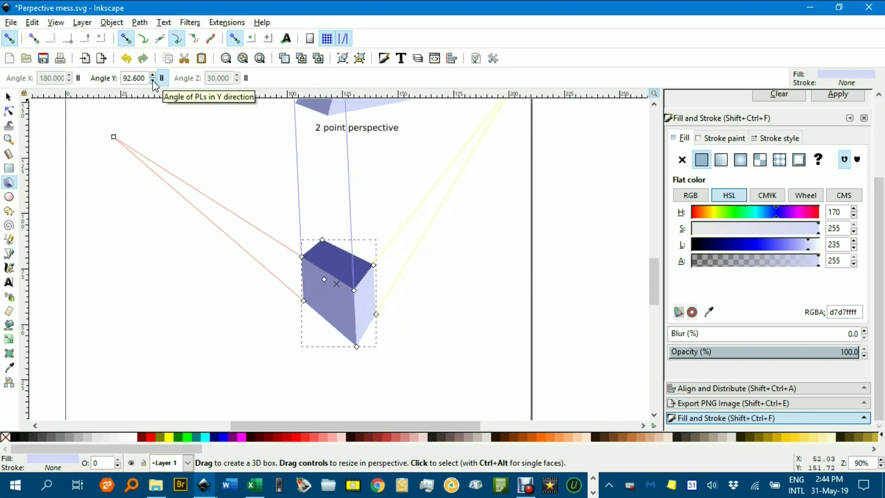
{"action": "left_click", "coordinate": [153, 81]}
{"action": "left_click", "coordinate": [152, 82]}
{"action": "left_click", "coordinate": [153, 81]}
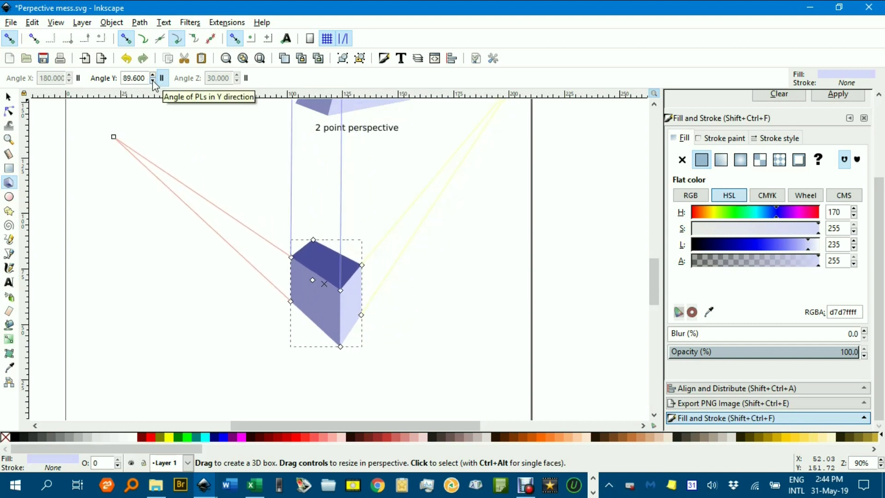
{"action": "left_click_drag", "start_coordinate": [144, 78], "coordinate": [136, 75]}
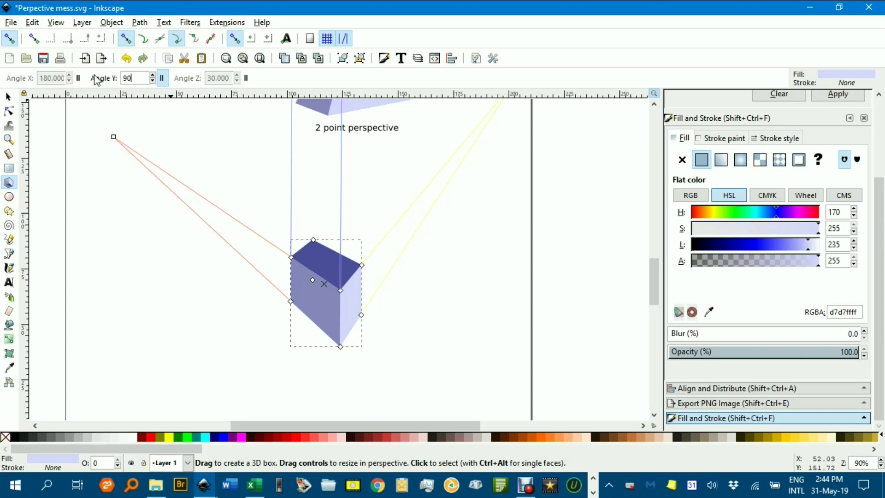
{"action": "type", "text": "90"}
{"action": "key", "text": "Return"}
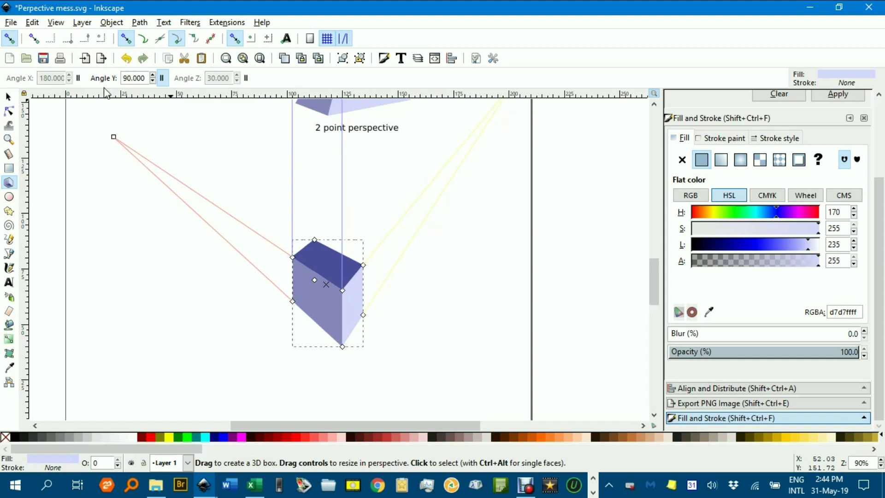
{"action": "left_click", "coordinate": [10, 97]}
{"action": "left_click", "coordinate": [197, 160]}
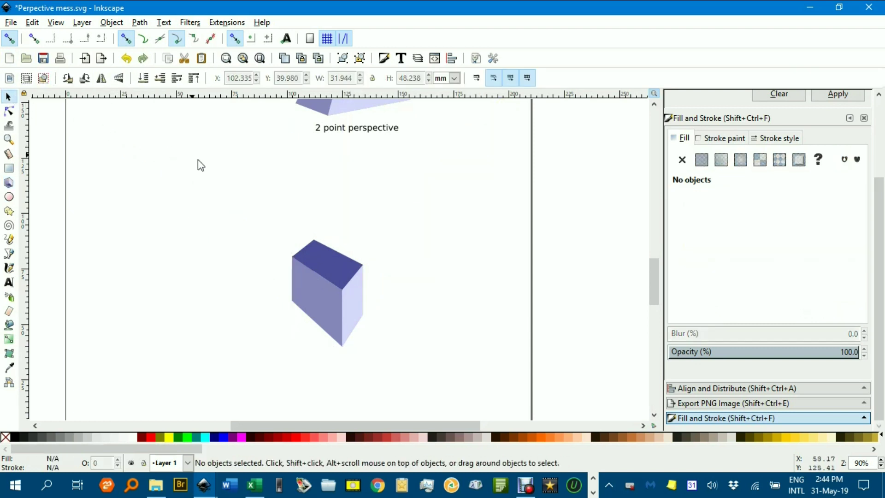
{"action": "left_click", "coordinate": [330, 297]}
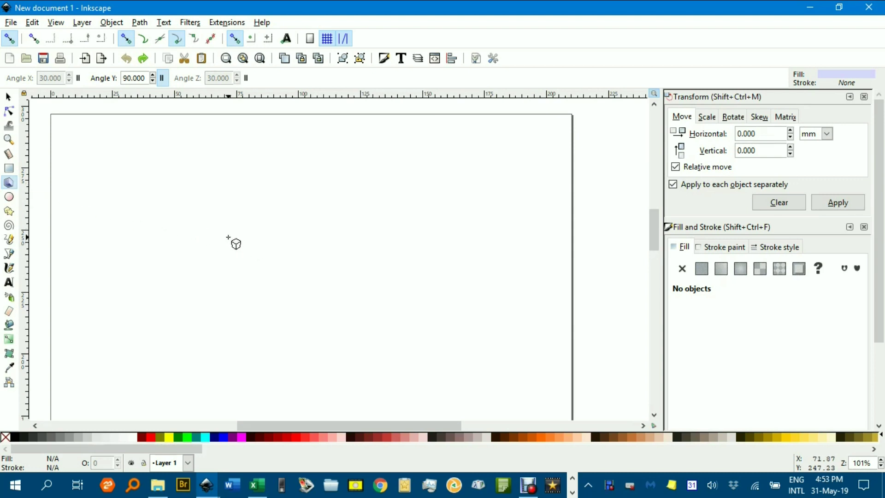
- Draw a new lilac 3D box on the blank page and toggle its Y vanishing point setting
{"action": "left_click_drag", "start_coordinate": [217, 245], "coordinate": [259, 269]}
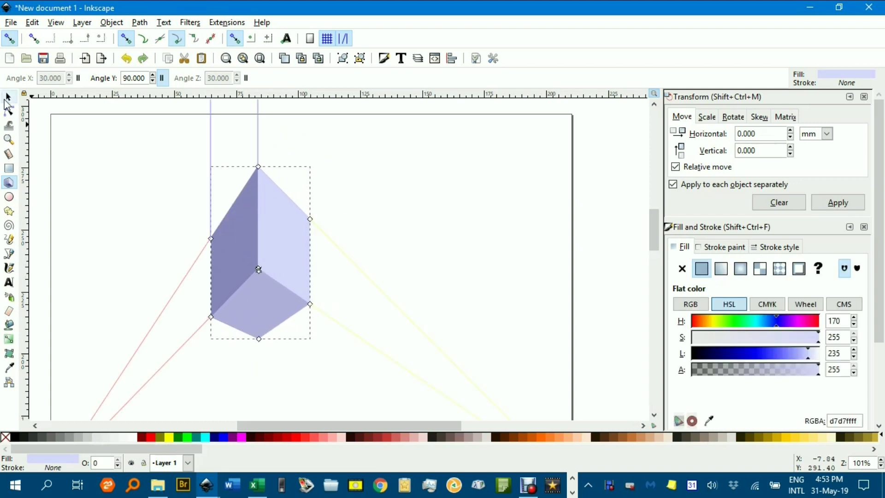
{"action": "left_click", "coordinate": [7, 98]}
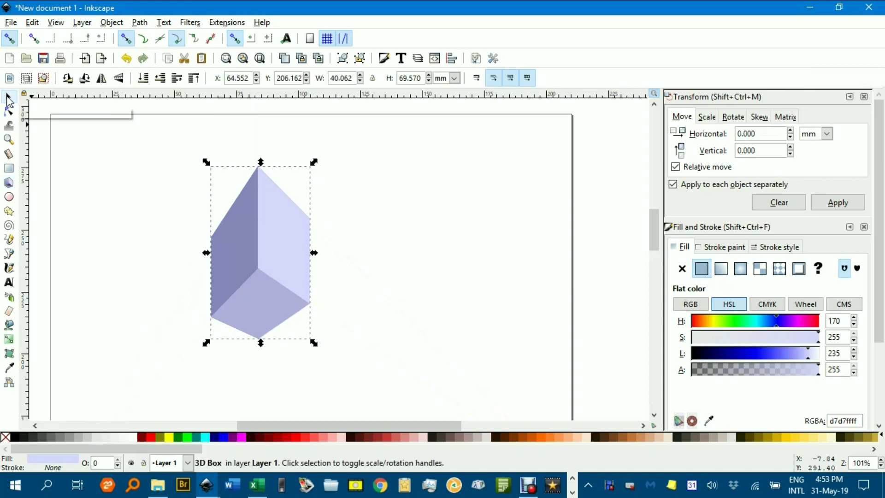
{"action": "left_click", "coordinate": [9, 183]}
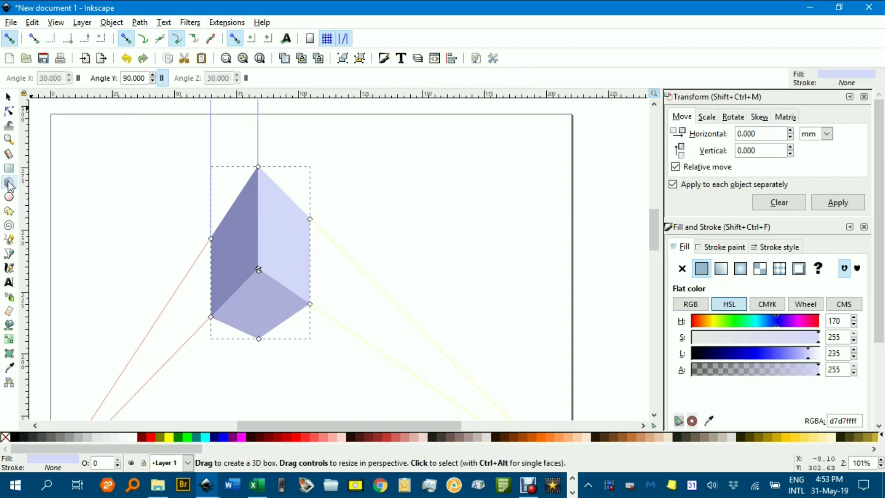
{"action": "left_click", "coordinate": [162, 79]}
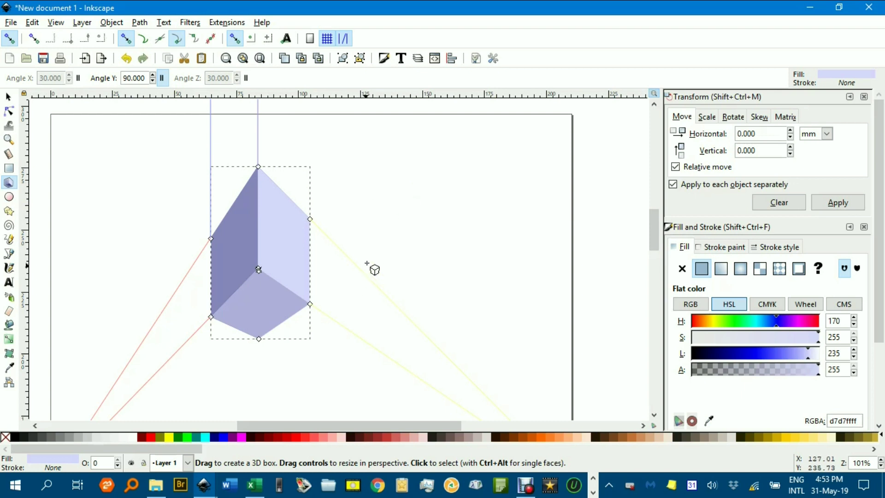
- Raise the right vanishing point and move the left one up and left, undoing a stray box
{"action": "scroll", "coordinate": [400, 226], "scroll_direction": "down", "scroll_amount": 2}
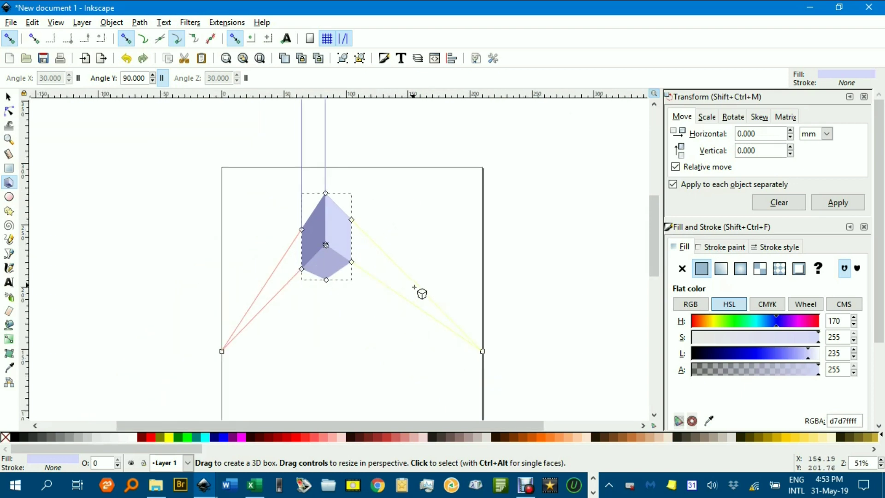
{"action": "scroll", "coordinate": [414, 288], "scroll_direction": "down", "scroll_amount": 3}
{"action": "scroll", "coordinate": [396, 263], "scroll_direction": "right", "scroll_amount": 2}
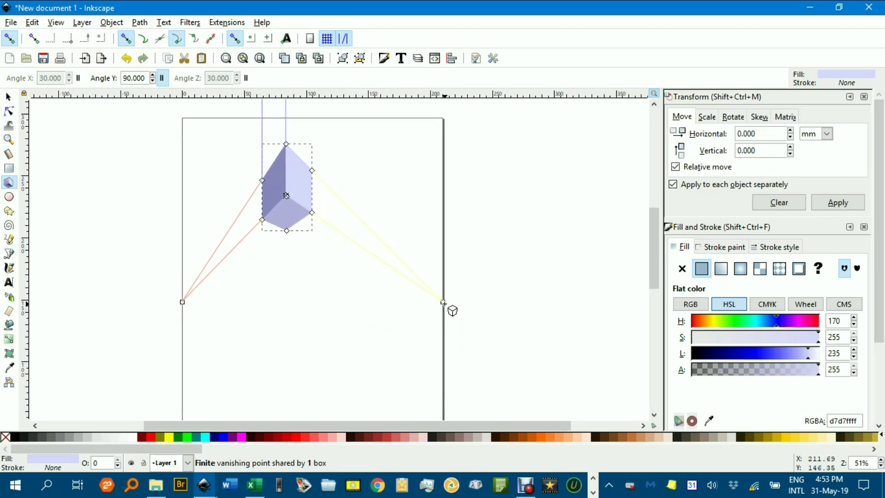
{"action": "left_click_drag", "start_coordinate": [442, 303], "coordinate": [428, 179]}
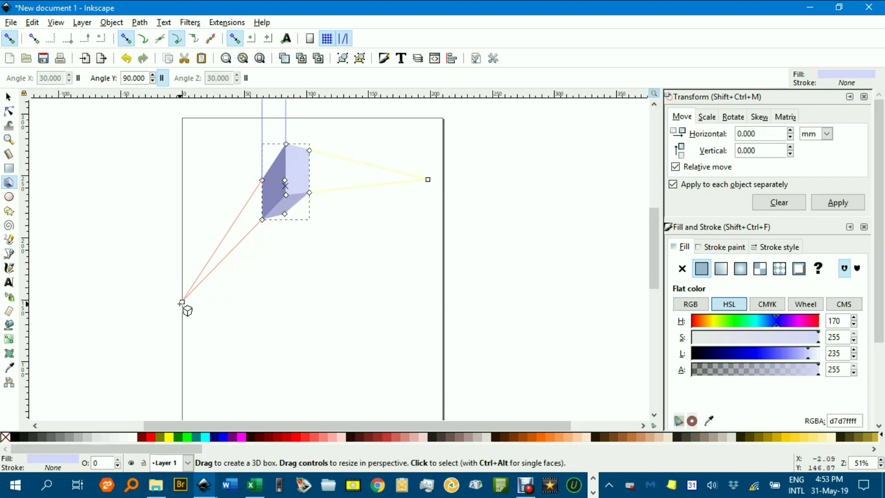
{"action": "mouse_move", "coordinate": [183, 302]}
{"action": "left_mouse_down"}
{"action": "mouse_move", "coordinate": [178, 250]}
{"action": "mouse_move", "coordinate": [182, 303]}
{"action": "left_mouse_up"}
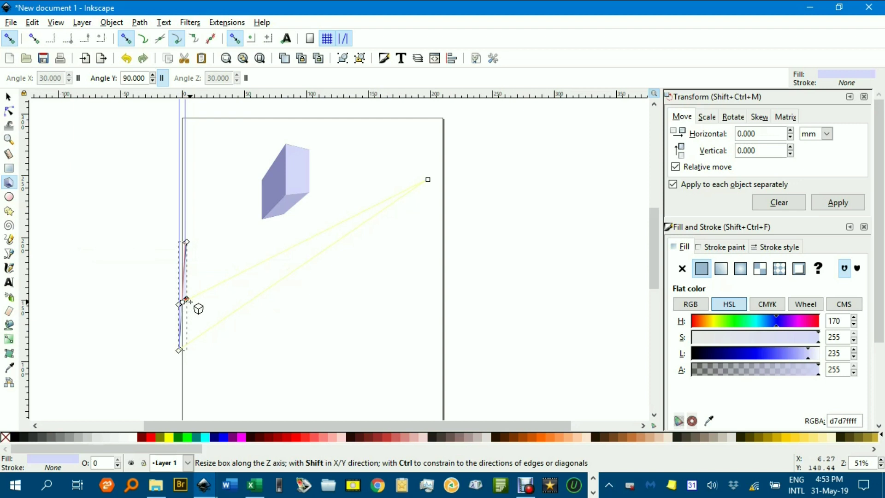
{"action": "key", "text": "ctrl+z"}
{"action": "left_click", "coordinate": [286, 199]}
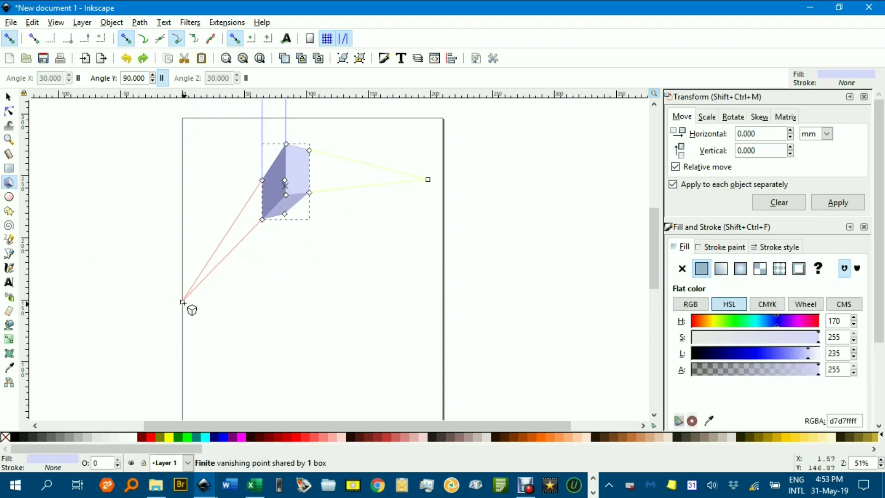
{"action": "left_click_drag", "start_coordinate": [182, 303], "coordinate": [108, 124]}
- Move the box lower on the page in perspective and nudge its left vanishing point down-right
{"action": "left_click_drag", "start_coordinate": [322, 202], "coordinate": [352, 300]}
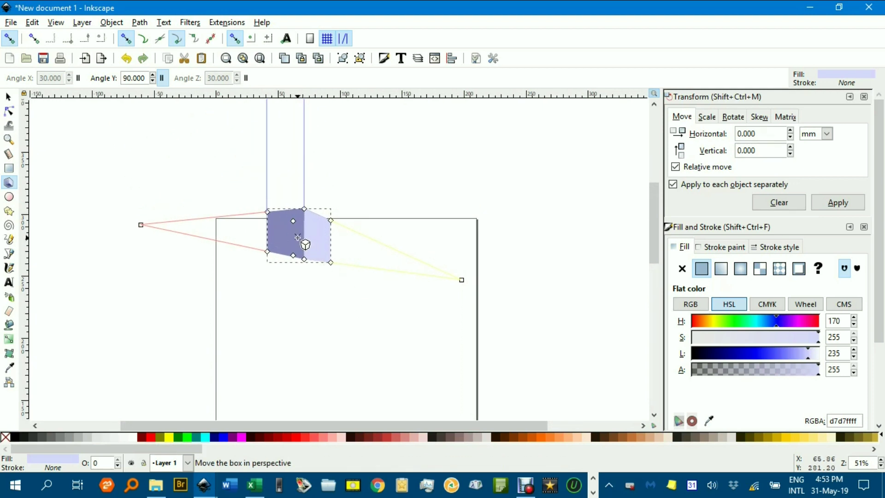
{"action": "left_click_drag", "start_coordinate": [298, 238], "coordinate": [338, 336]}
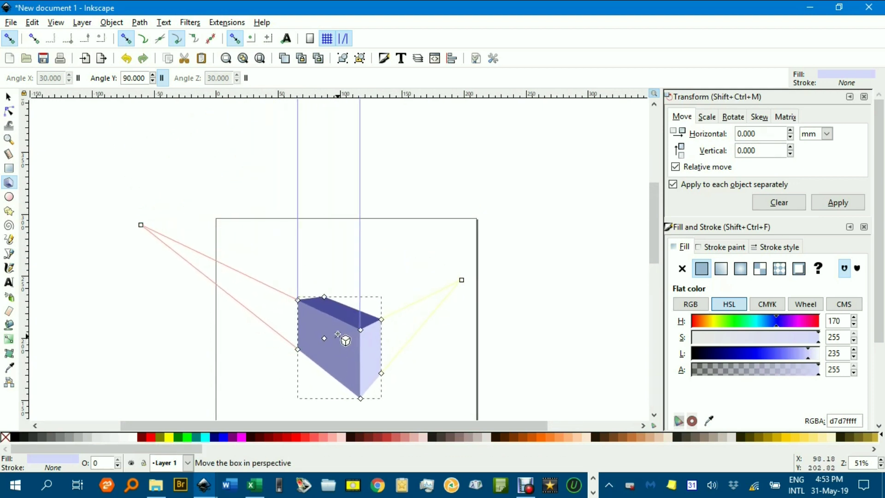
{"action": "left_click_drag", "start_coordinate": [141, 225], "coordinate": [217, 273]}
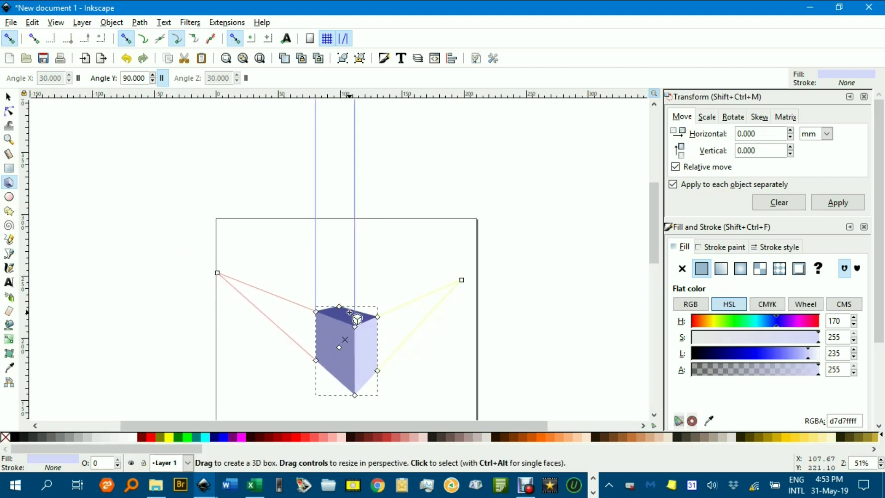
{"action": "scroll", "coordinate": [395, 323], "scroll_direction": "down", "scroll_amount": 3}
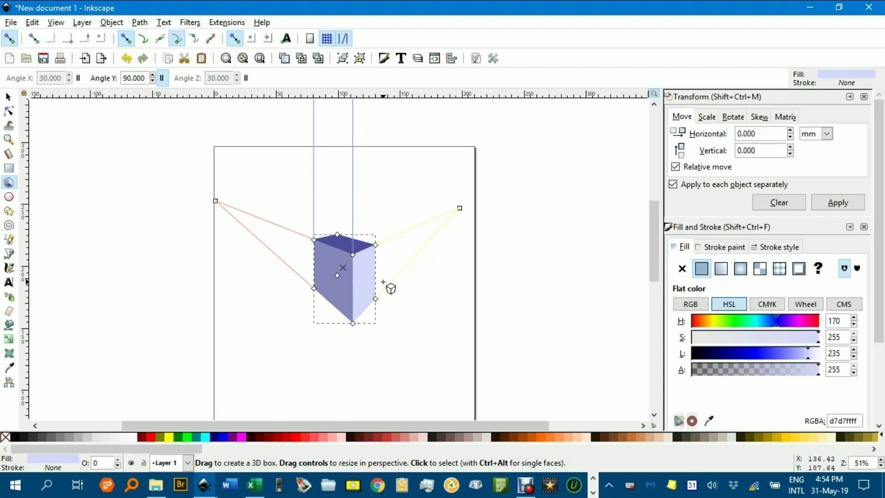
{"action": "scroll", "coordinate": [383, 282], "scroll_direction": "up", "scroll_amount": 2}
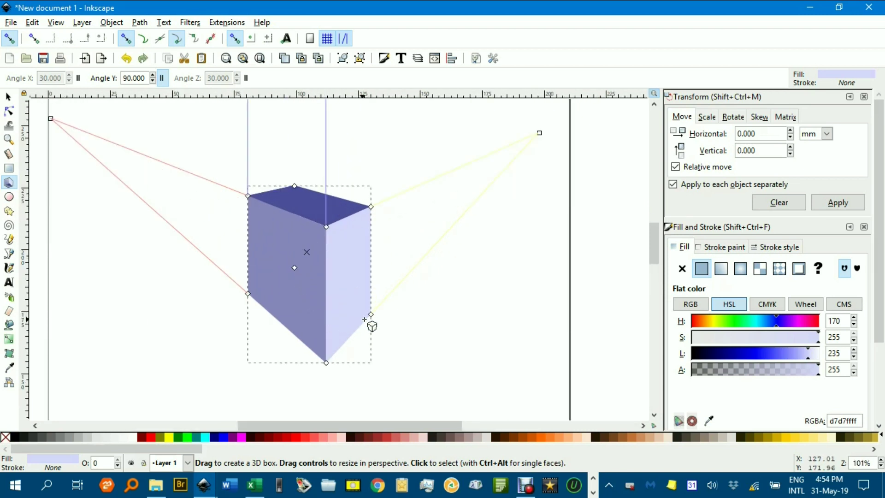
- Resize the box from its corners into a larger, wider shape showing its dark top face
{"action": "left_click_drag", "start_coordinate": [371, 314], "coordinate": [400, 278]}
{"action": "left_click_drag", "start_coordinate": [247, 295], "coordinate": [215, 258]}
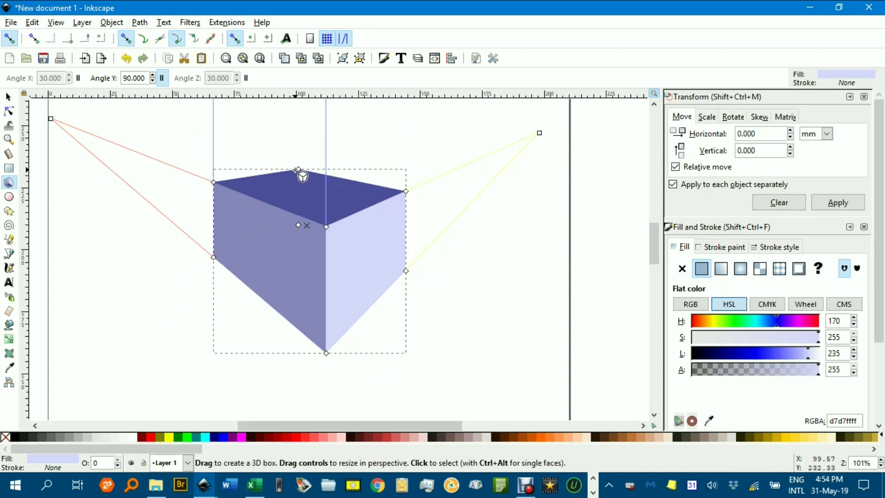
{"action": "mouse_move", "coordinate": [319, 170]}
{"action": "left_mouse_down"}
{"action": "mouse_move", "coordinate": [347, 161]}
{"action": "mouse_move", "coordinate": [305, 174]}
{"action": "mouse_move", "coordinate": [392, 170]}
{"action": "mouse_move", "coordinate": [310, 171]}
{"action": "mouse_move", "coordinate": [328, 170]}
{"action": "left_mouse_up"}
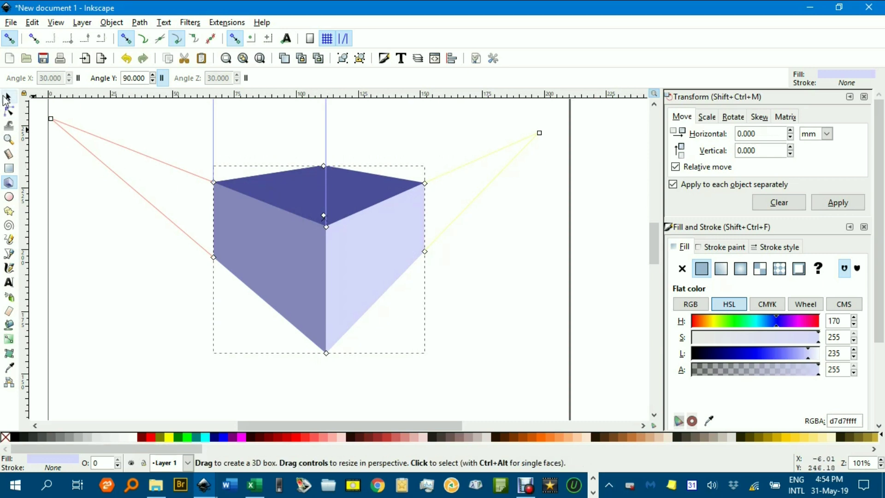
{"action": "left_click", "coordinate": [7, 98]}
{"action": "left_click", "coordinate": [167, 173]}
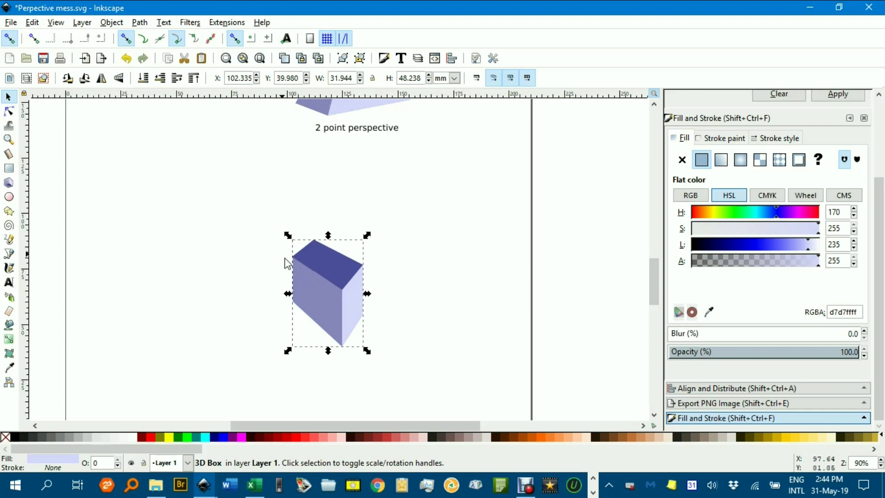
- Toggle the 2 point perspective box's Y vanishing point, stretching it into a huge slanted shape
{"action": "left_click", "coordinate": [8, 185]}
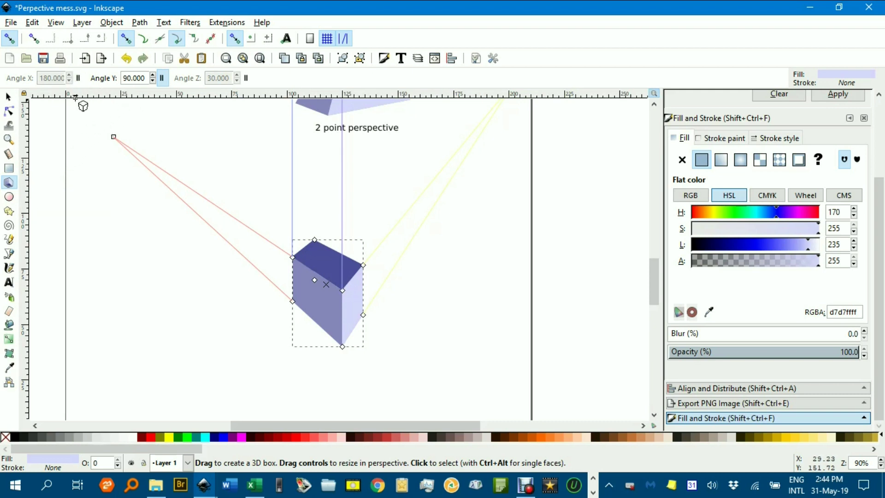
{"action": "left_click", "coordinate": [163, 82]}
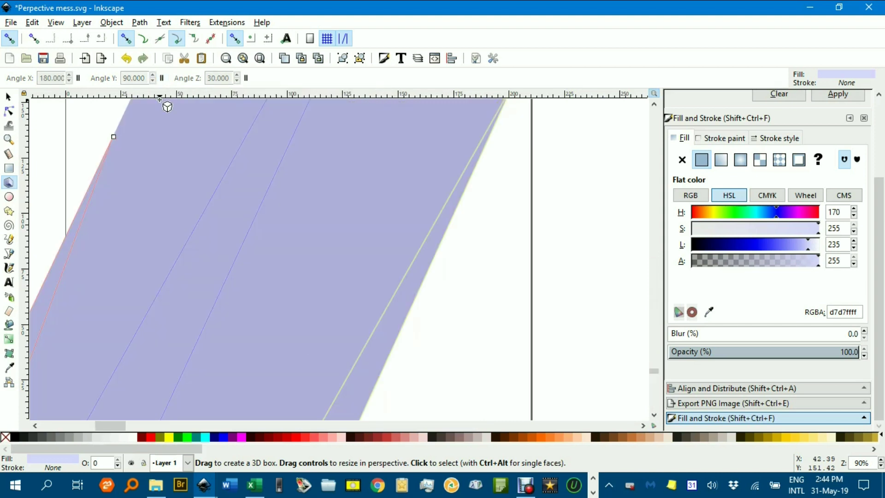
- Delete the huge slanted lilac 3D box band with the Selector tool
{"action": "scroll", "coordinate": [354, 257], "scroll_direction": "down", "scroll_amount": 5}
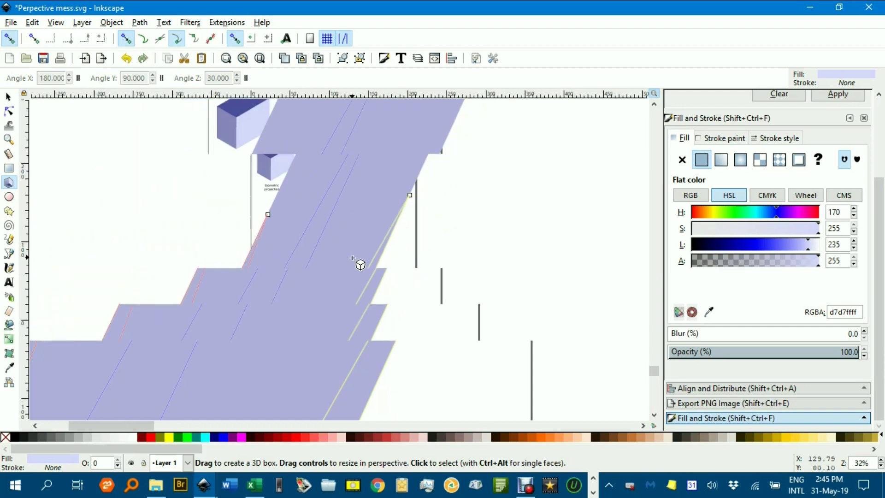
{"action": "scroll", "coordinate": [352, 258], "scroll_direction": "down", "scroll_amount": 5}
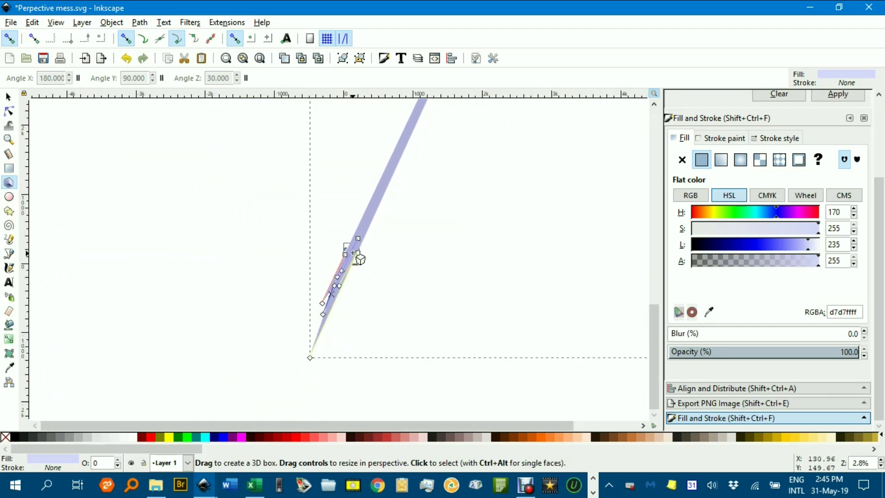
{"action": "scroll", "coordinate": [369, 236], "scroll_direction": "down", "scroll_amount": 2}
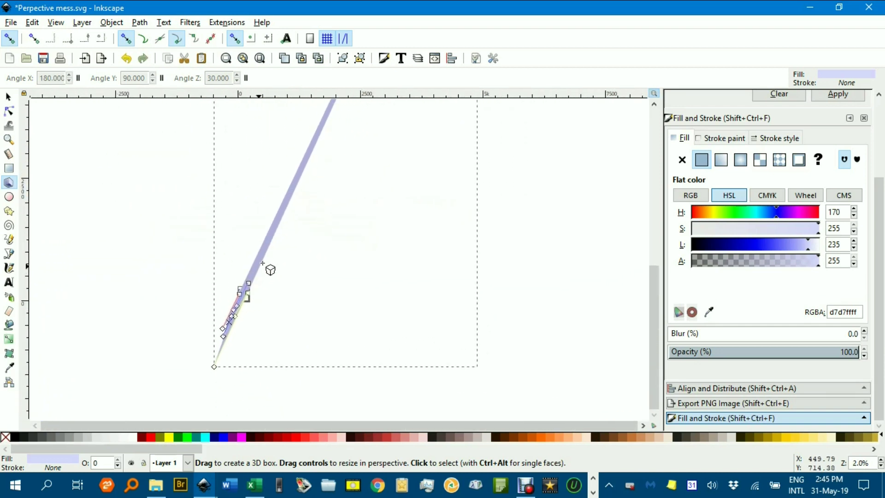
{"action": "scroll", "coordinate": [282, 274], "scroll_direction": "up", "scroll_amount": 1}
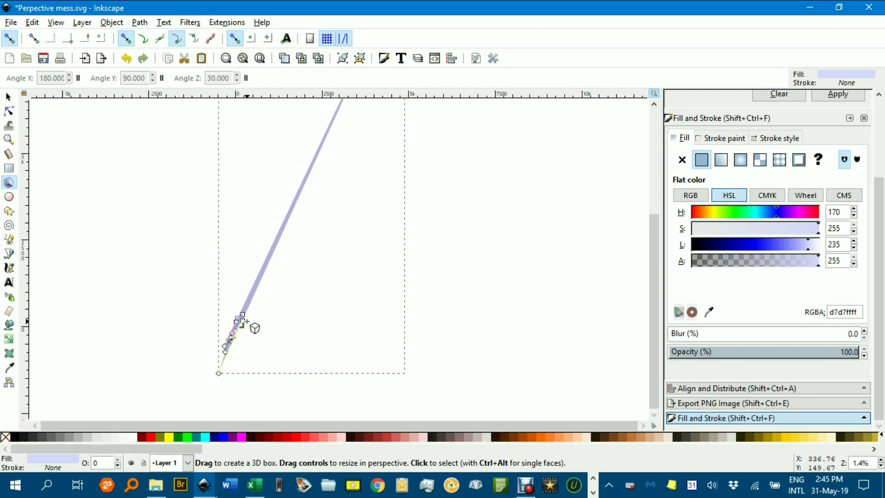
{"action": "scroll", "coordinate": [249, 334], "scroll_direction": "up", "scroll_amount": 2}
{"action": "scroll", "coordinate": [248, 338], "scroll_direction": "up", "scroll_amount": 3}
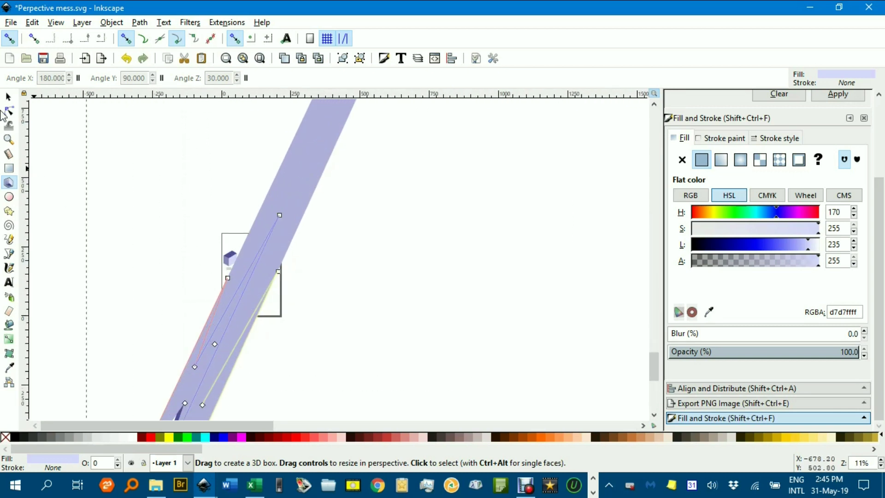
{"action": "scroll", "coordinate": [223, 247], "scroll_direction": "down", "scroll_amount": 2}
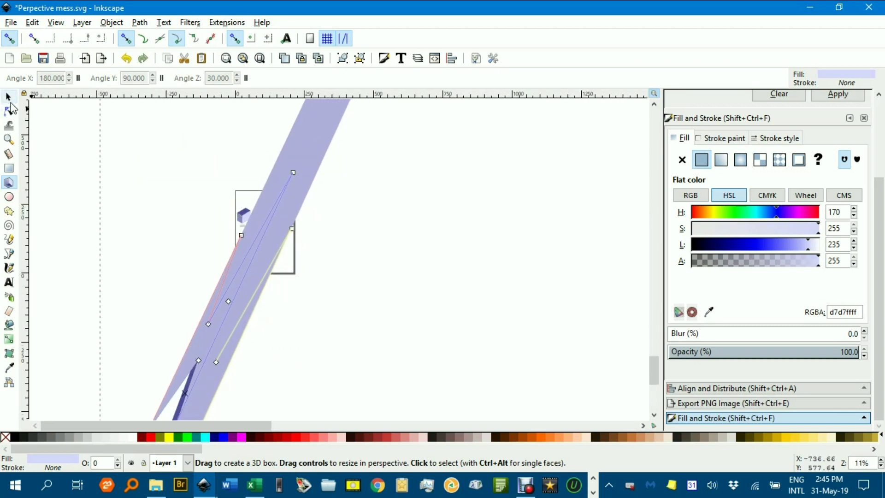
{"action": "left_click", "coordinate": [8, 97]}
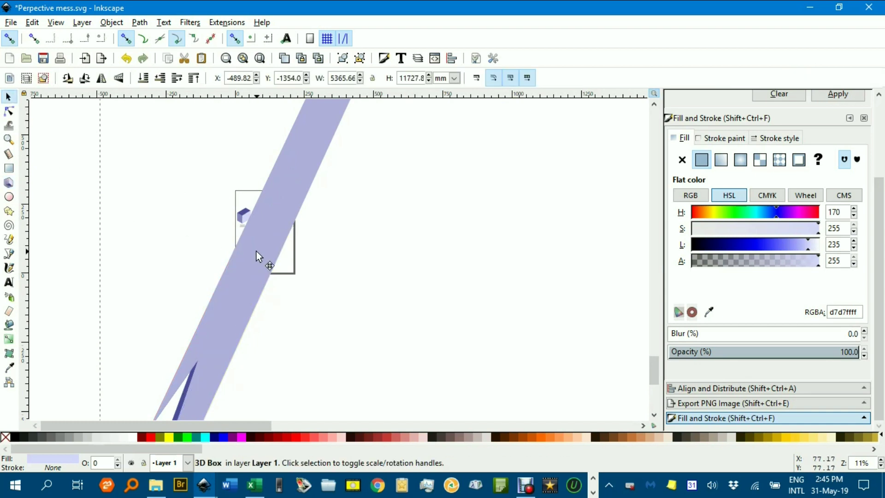
{"action": "key", "text": "Delete"}
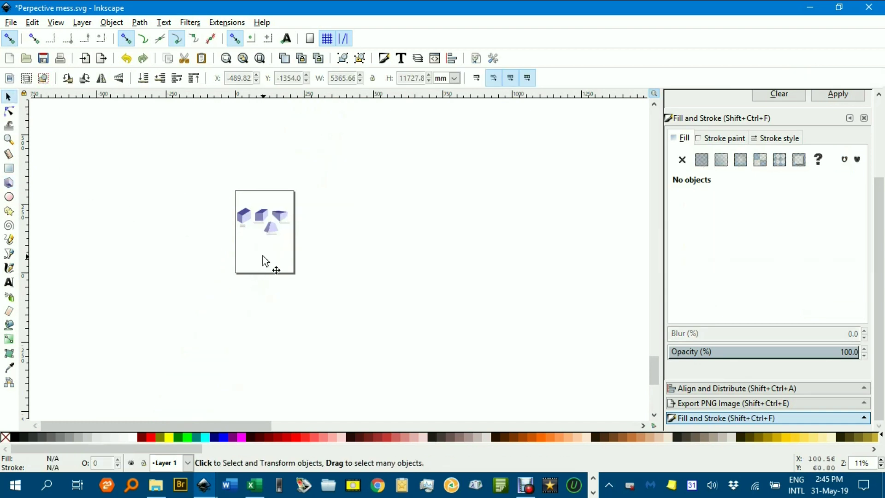
{"action": "scroll", "coordinate": [262, 258], "scroll_direction": "up", "scroll_amount": 6}
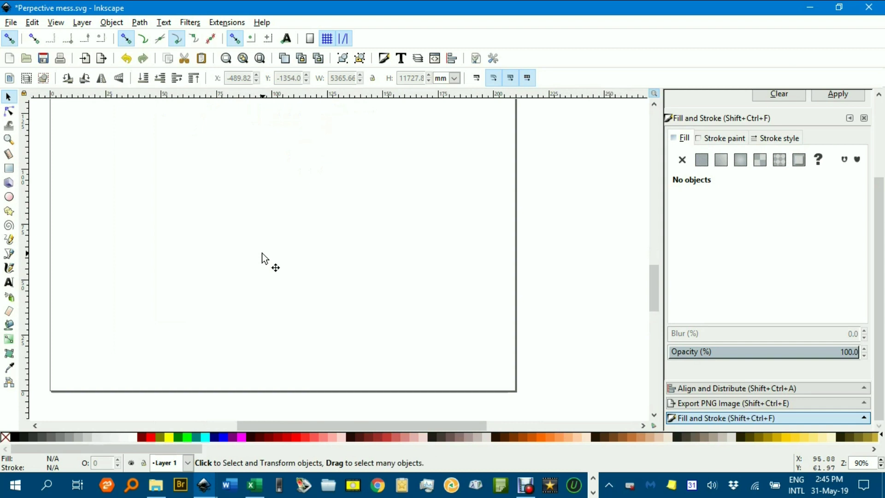
- Draw a new large lilac 3D box below the labelled drawings
{"action": "left_click", "coordinate": [8, 183]}
{"action": "left_click_drag", "start_coordinate": [161, 243], "coordinate": [175, 255]}
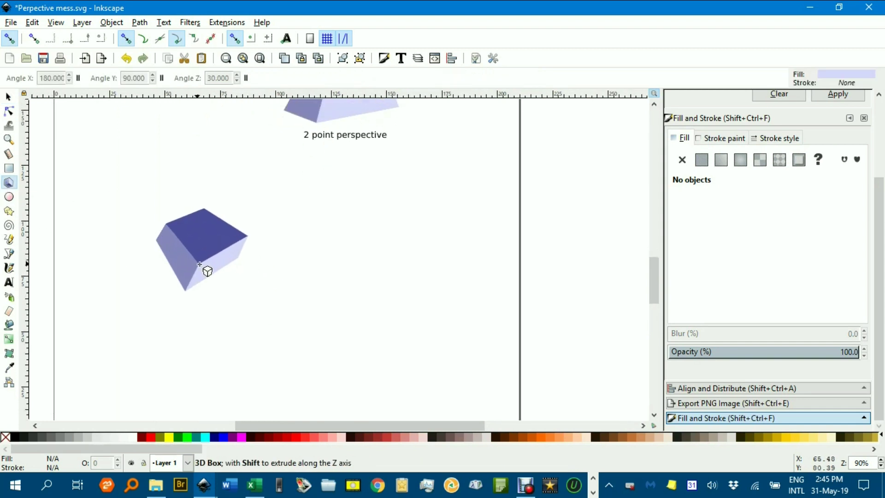
{"action": "mouse_move", "coordinate": [200, 264]}
{"action": "left_mouse_down"}
{"action": "mouse_move", "coordinate": [225, 239]}
{"action": "mouse_move", "coordinate": [227, 220]}
{"action": "mouse_move", "coordinate": [265, 250]}
{"action": "left_mouse_up"}
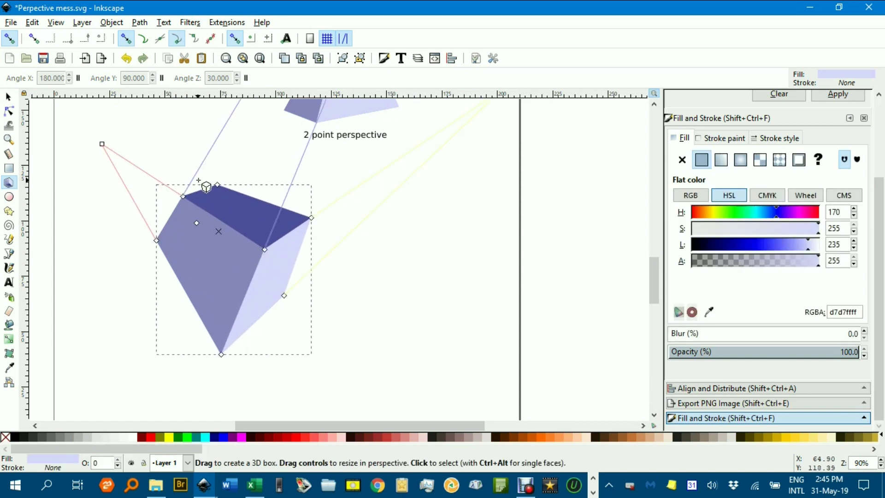
{"action": "scroll", "coordinate": [327, 258], "scroll_direction": "up", "scroll_amount": 3}
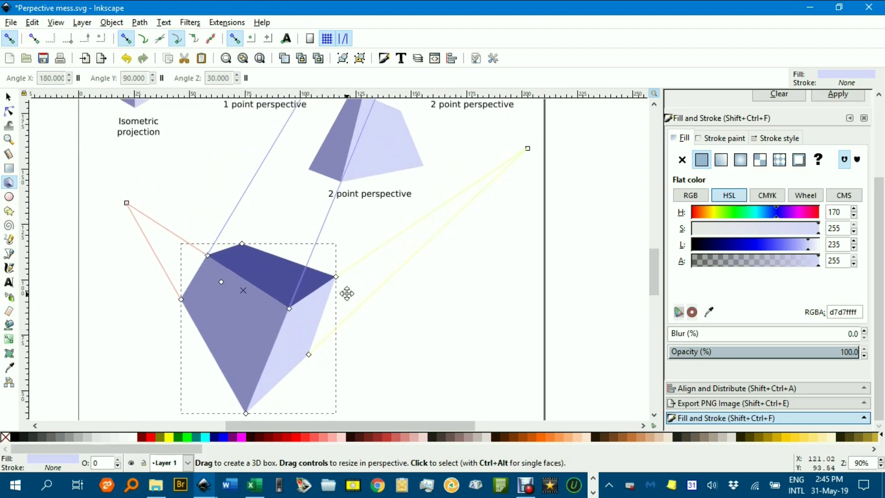
{"action": "scroll", "coordinate": [337, 231], "scroll_direction": "down", "scroll_amount": 2, "text": "ctrl"}
{"action": "scroll", "coordinate": [380, 167], "scroll_direction": "down", "scroll_amount": 2, "text": "ctrl"}
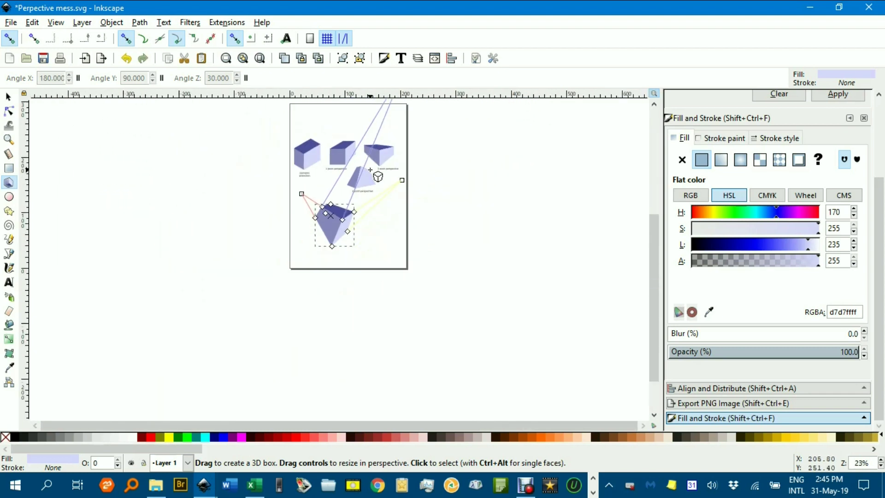
{"action": "scroll", "coordinate": [386, 159], "scroll_direction": "up", "scroll_amount": 3}
- Drag the box's vanishing points to reshape its perspective, undoing stray extra boxes
{"action": "left_click_drag", "start_coordinate": [387, 161], "coordinate": [353, 129]}
{"action": "left_click_drag", "start_coordinate": [283, 289], "coordinate": [224, 270]}
{"action": "left_click_drag", "start_coordinate": [383, 273], "coordinate": [456, 249]}
{"action": "key", "text": "ctrl+z"}
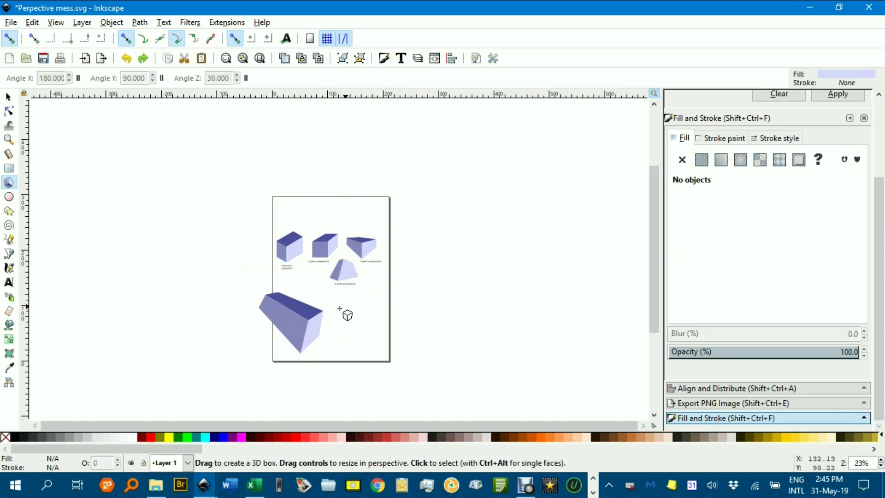
{"action": "left_click", "coordinate": [305, 318]}
{"action": "left_click_drag", "start_coordinate": [384, 274], "coordinate": [428, 259]}
{"action": "key", "text": "ctrl+z"}
{"action": "left_click", "coordinate": [284, 324]}
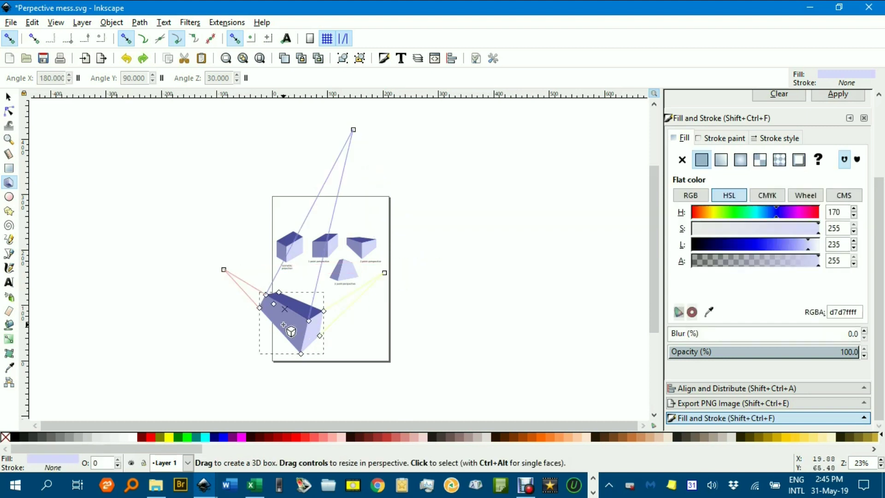
{"action": "left_click_drag", "start_coordinate": [384, 274], "coordinate": [478, 231]}
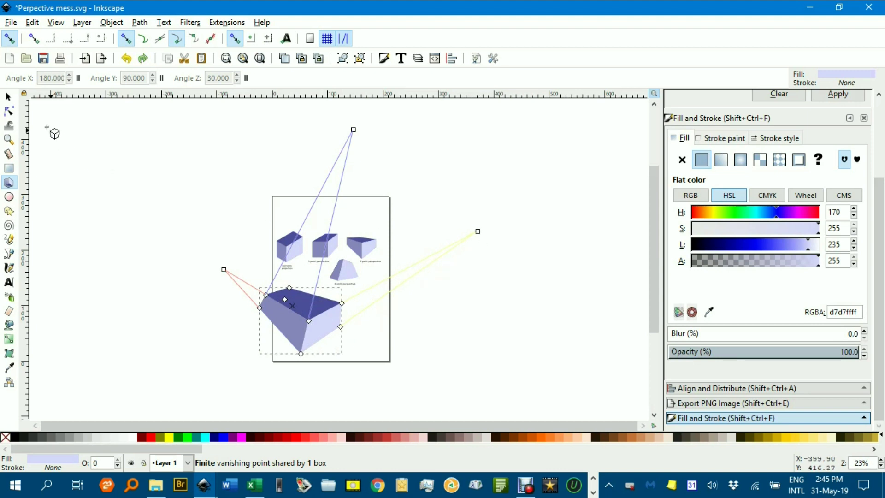
{"action": "left_click", "coordinate": [9, 97]}
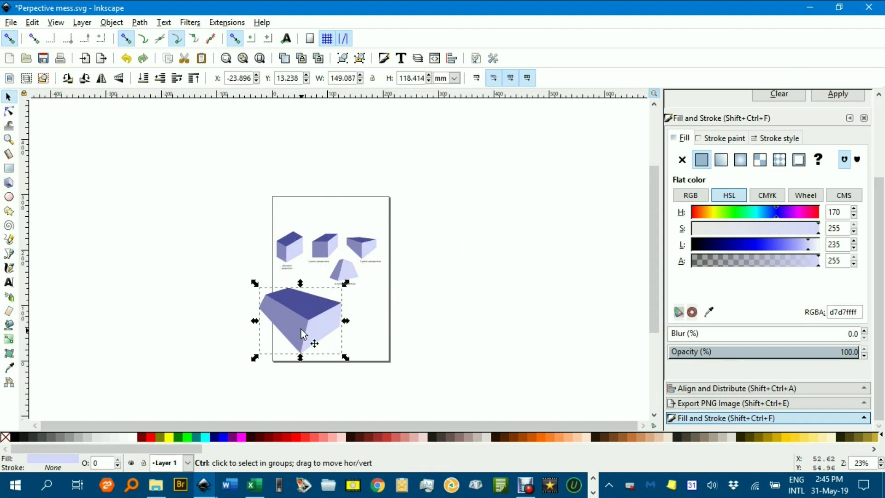
- Move the big box slightly right on the page
{"action": "scroll", "coordinate": [301, 324], "scroll_direction": "up", "scroll_amount": 3, "text": "ctrl"}
{"action": "left_click_drag", "start_coordinate": [297, 324], "coordinate": [376, 334]}
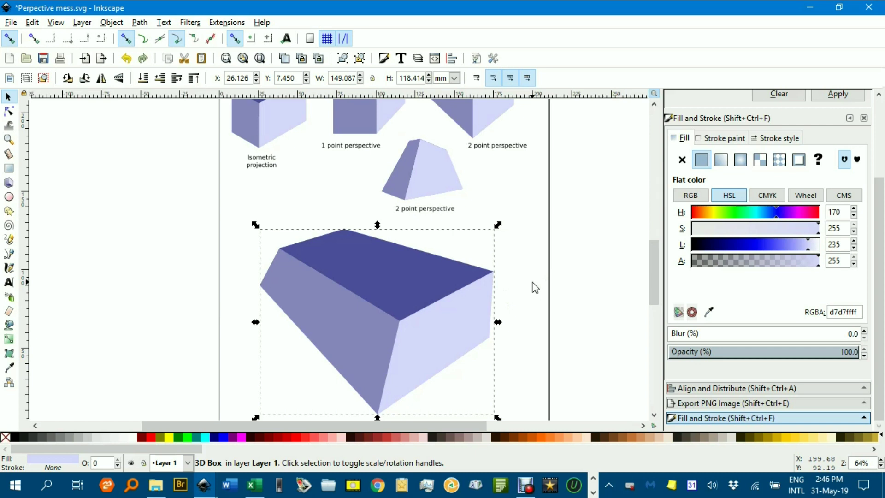
{"action": "left_click_drag", "start_coordinate": [533, 286], "coordinate": [364, 257]}
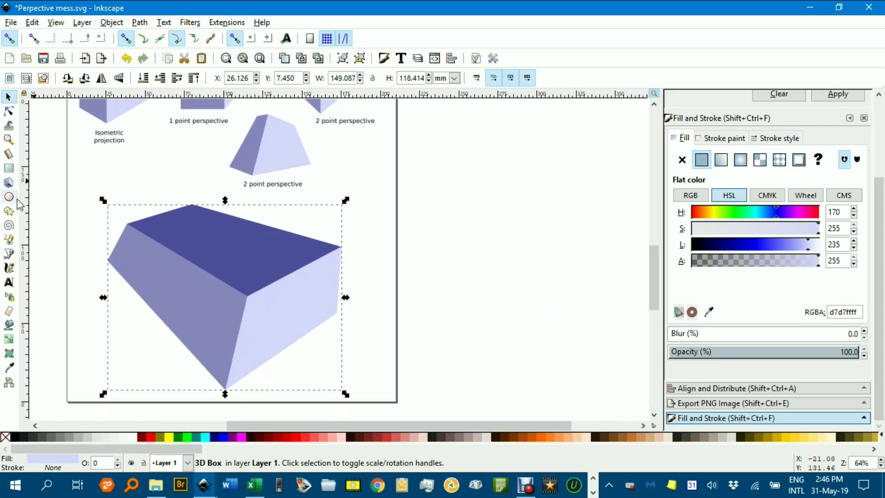
- Draw a second, smaller lilac 3D box just right of the page
{"action": "left_click", "coordinate": [12, 185]}
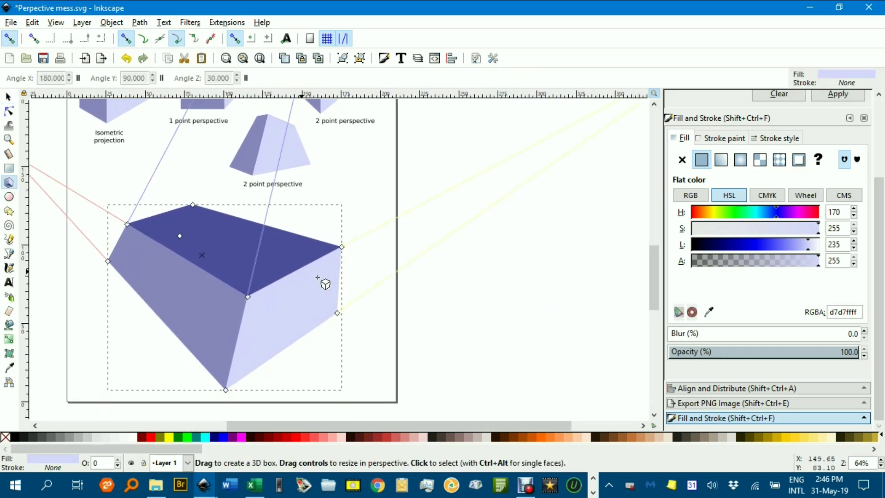
{"action": "left_click_drag", "start_coordinate": [457, 317], "coordinate": [395, 382]}
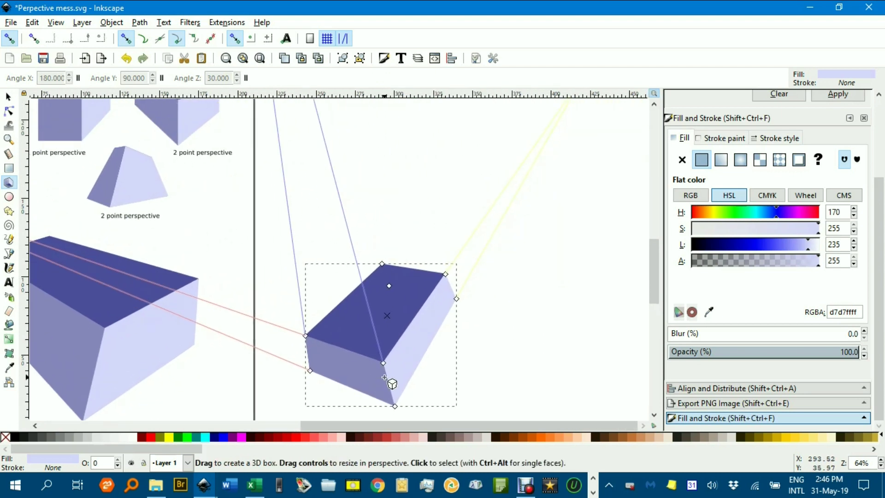
{"action": "left_click_drag", "start_coordinate": [297, 351], "coordinate": [378, 355]}
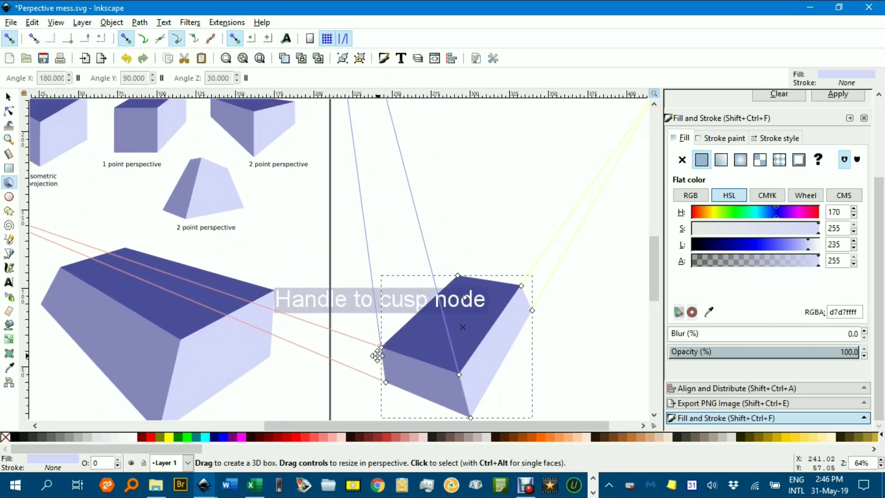
{"action": "scroll", "coordinate": [379, 355], "scroll_direction": "down", "scroll_amount": 2}
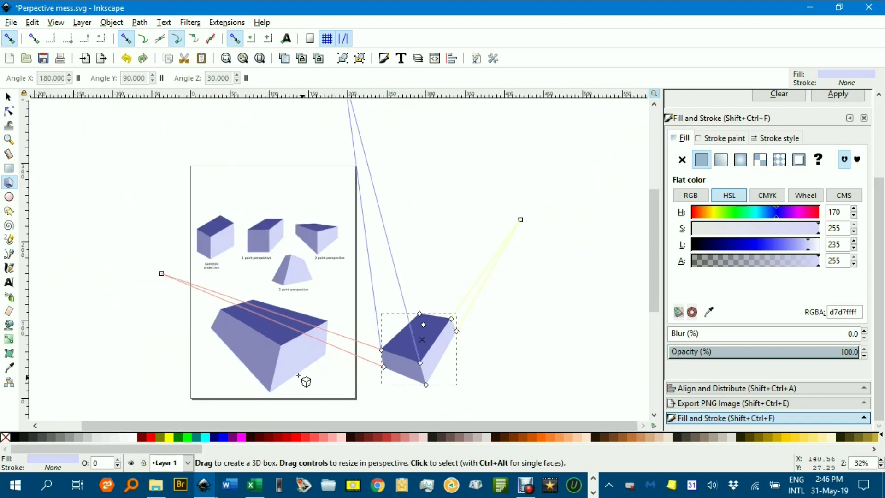
{"action": "left_click", "coordinate": [252, 348]}
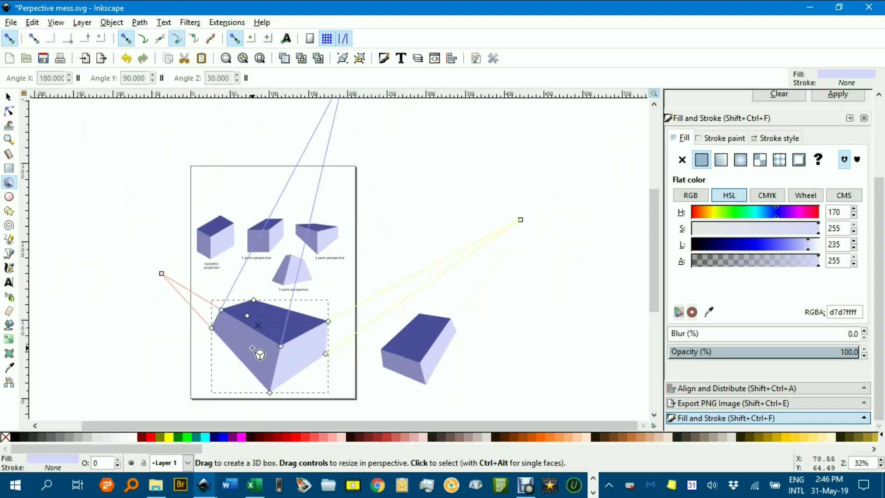
{"action": "left_click", "coordinate": [415, 348]}
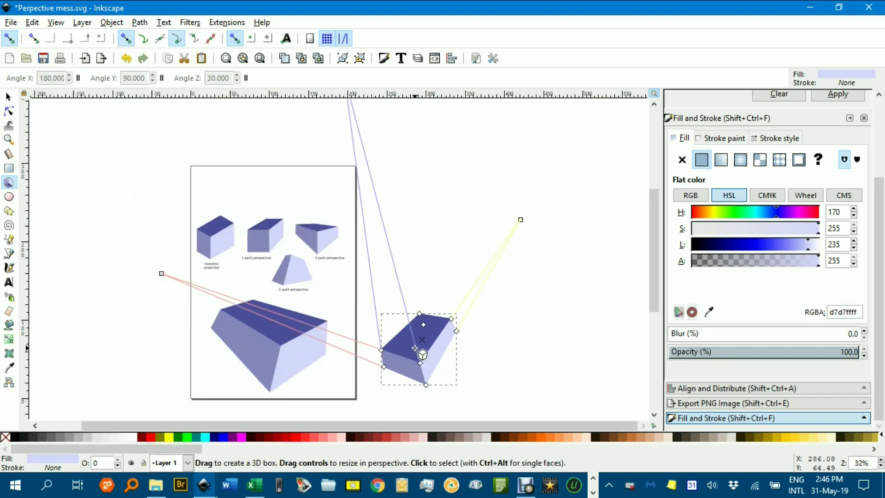
{"action": "left_click", "coordinate": [280, 347]}
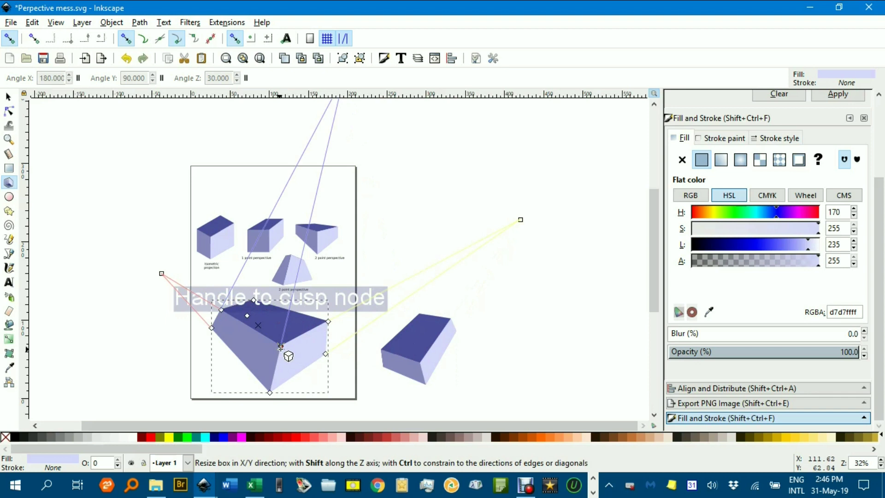
{"action": "left_click", "coordinate": [9, 97]}
- Break the large 3D box into separate face paths with Shift+Ctrl+G
{"action": "scroll", "coordinate": [446, 341], "scroll_direction": "down", "scroll_amount": 1}
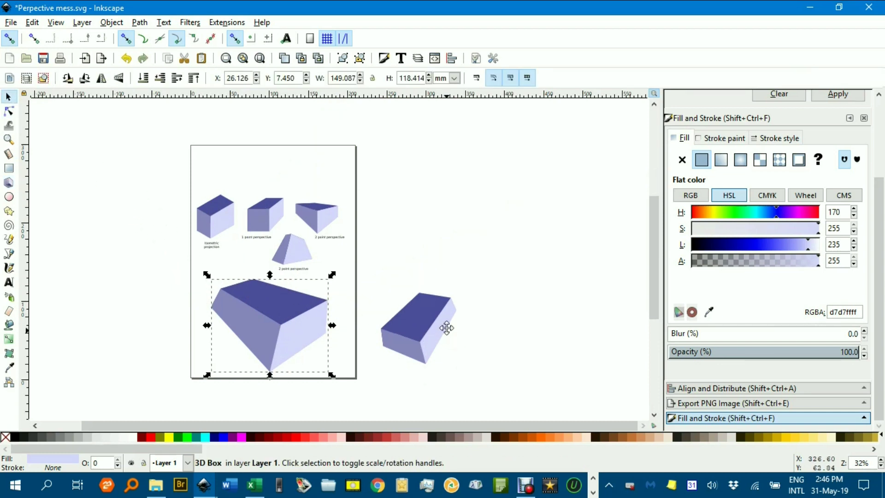
{"action": "scroll", "coordinate": [446, 328], "scroll_direction": "down", "scroll_amount": 3}
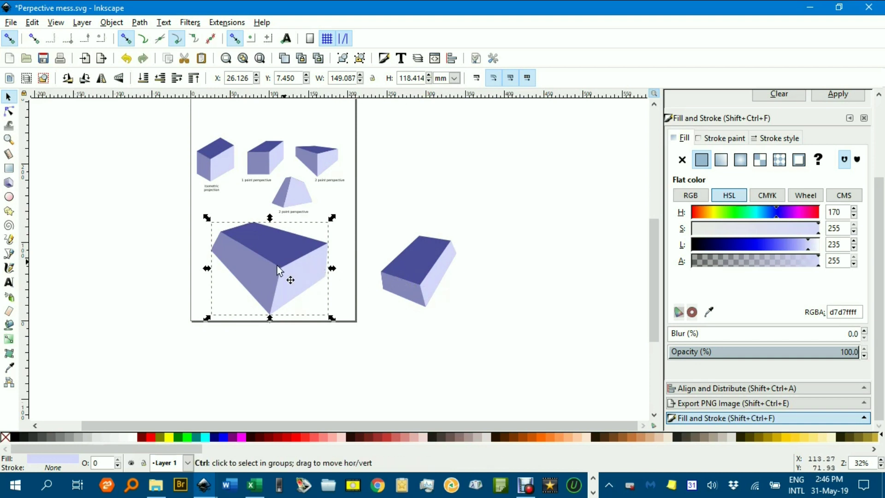
{"action": "scroll", "coordinate": [275, 268], "scroll_direction": "up", "scroll_amount": 2}
{"action": "scroll", "coordinate": [283, 266], "scroll_direction": "up", "scroll_amount": 2}
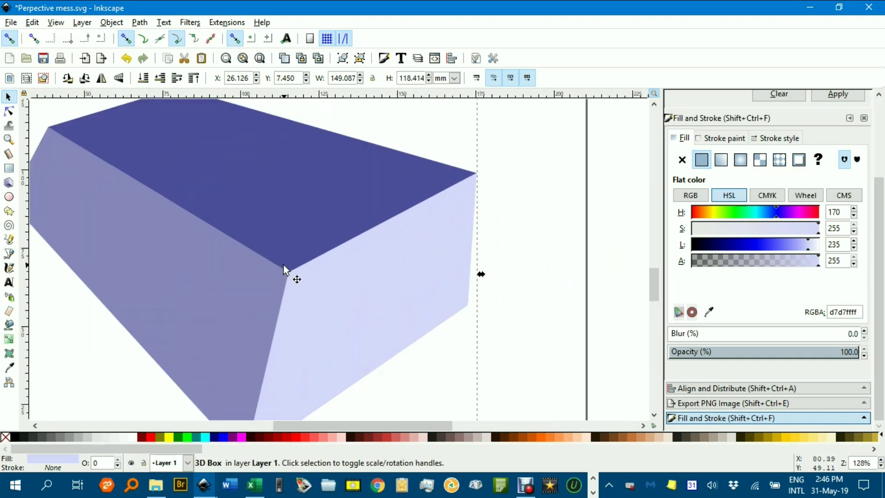
{"action": "scroll", "coordinate": [284, 266], "scroll_direction": "down", "scroll_amount": 1}
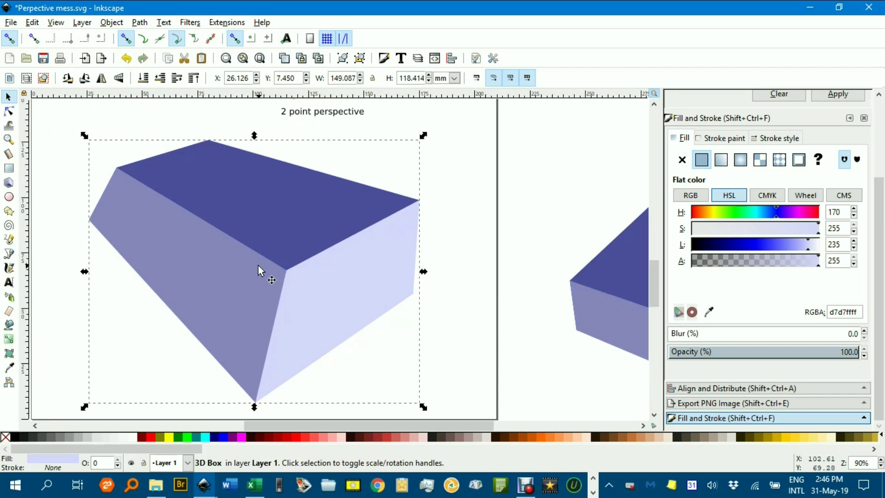
{"action": "key", "text": "shift+ctrl+g"}
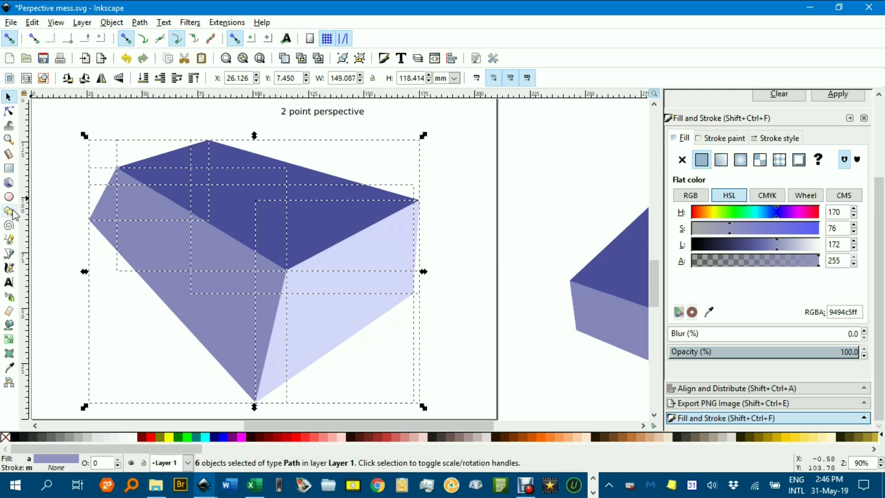
- Pull the left and top faces away from the box, undoing the front-right face move
{"action": "left_click", "coordinate": [46, 238]}
{"action": "left_click", "coordinate": [123, 225]}
{"action": "left_click_drag", "start_coordinate": [123, 225], "coordinate": [87, 233]}
{"action": "left_click_drag", "start_coordinate": [282, 242], "coordinate": [305, 202]}
{"action": "left_click_drag", "start_coordinate": [355, 284], "coordinate": [413, 287]}
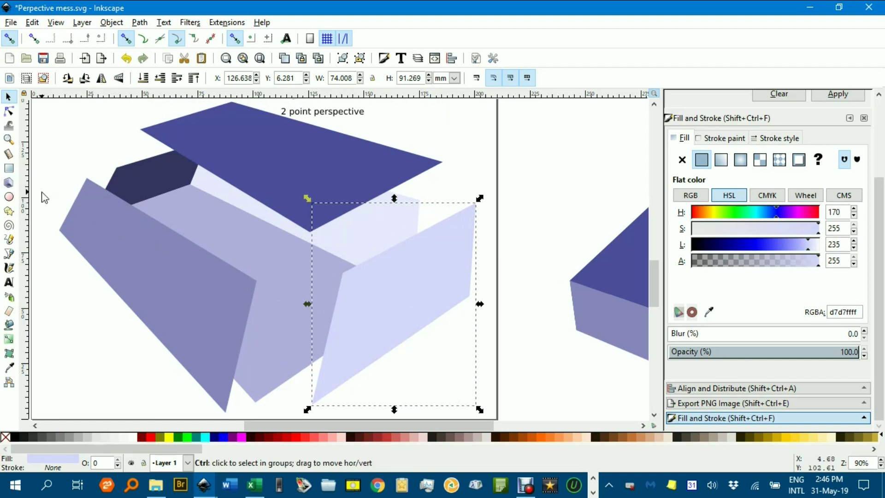
{"action": "key", "text": "ctrl+z"}
{"action": "key", "text": "ctrl+z"}
{"action": "key", "text": "ctrl+z"}
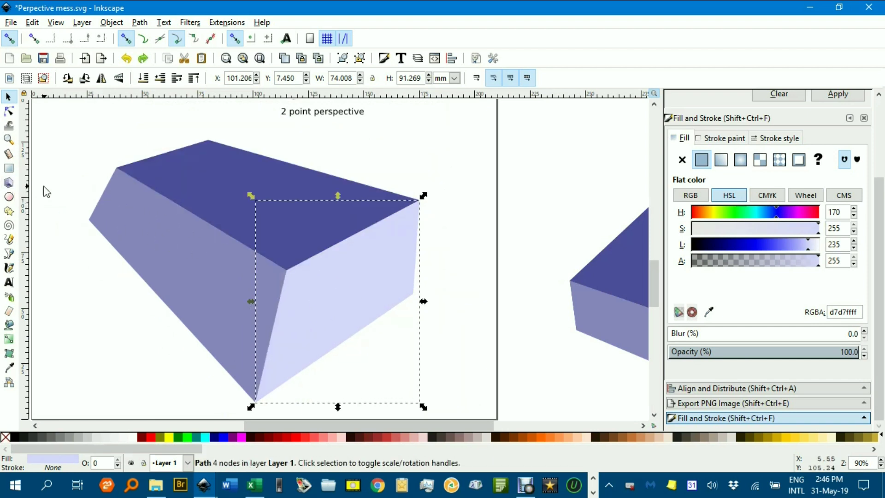
- Rubber-band select all six faces of the box
{"action": "left_click", "coordinate": [71, 174]}
{"action": "mouse_move", "coordinate": [63, 129]}
{"action": "left_mouse_down"}
{"action": "mouse_move", "coordinate": [419, 306]}
{"action": "mouse_move", "coordinate": [493, 415]}
{"action": "left_mouse_up"}
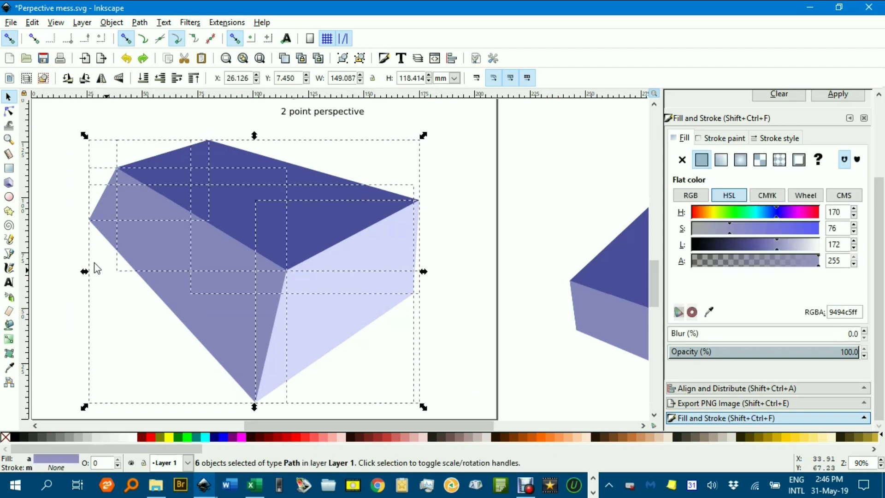
{"action": "left_click", "coordinate": [8, 183]}
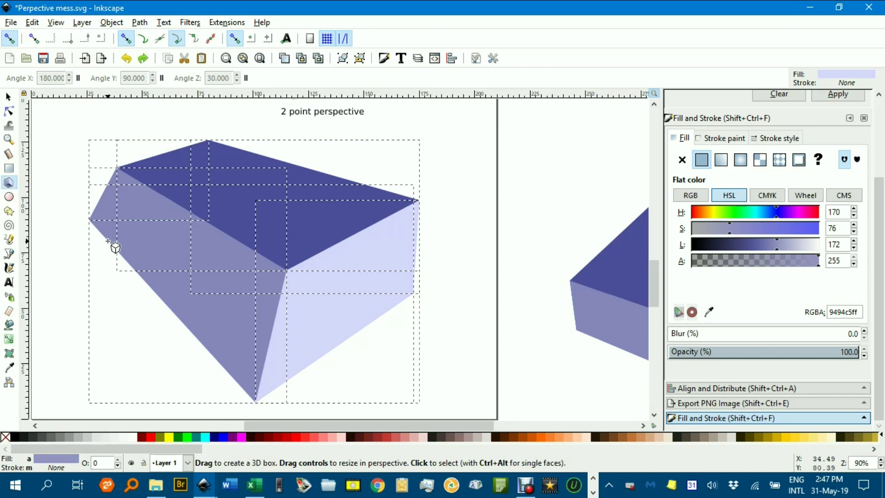
- Group the six faces with Ctrl+G and nudge the group slightly up-right
{"action": "key", "text": "ctrl+g"}
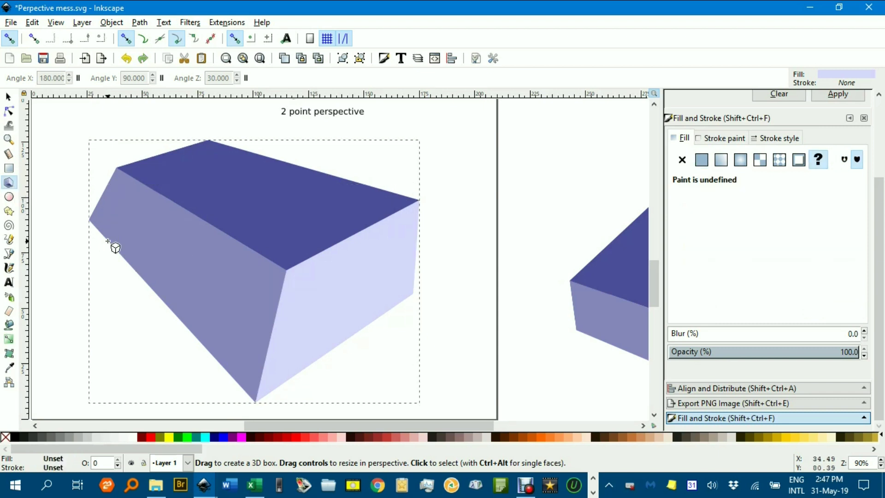
{"action": "left_click_drag", "start_coordinate": [204, 243], "coordinate": [245, 245]}
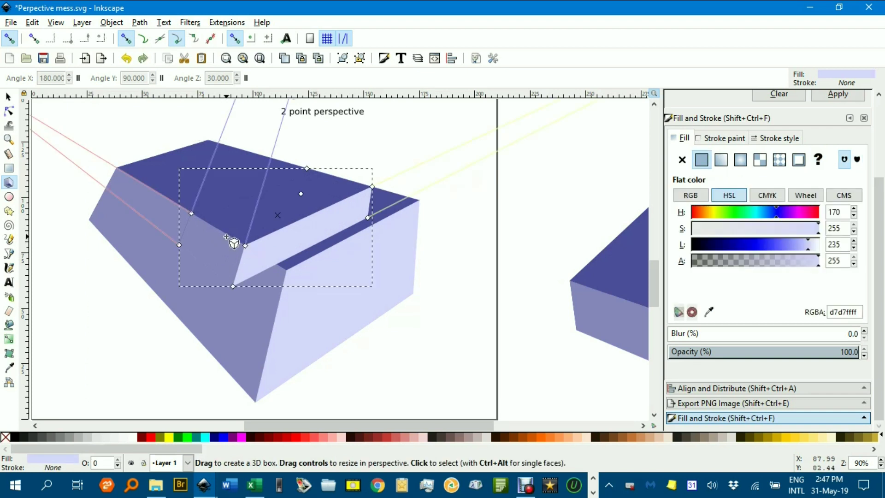
{"action": "key", "text": "ctrl+z"}
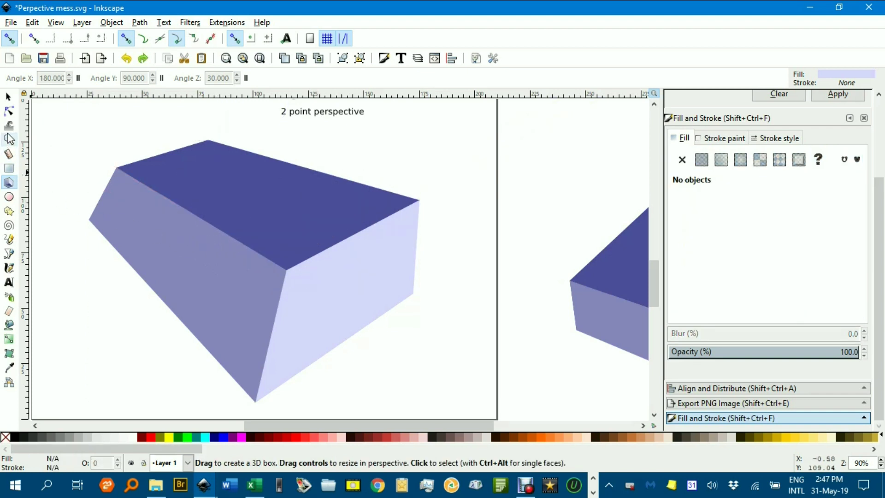
{"action": "left_click", "coordinate": [8, 97]}
{"action": "left_click_drag", "start_coordinate": [135, 190], "coordinate": [158, 176]}
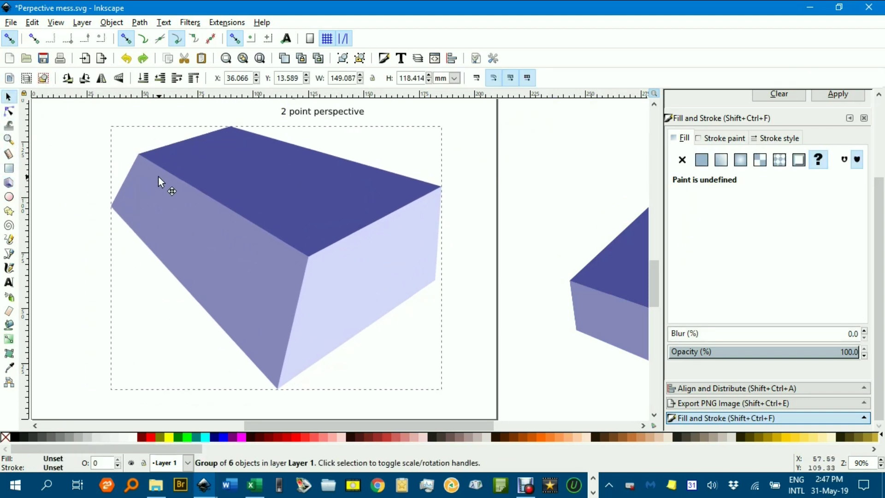
{"action": "left_click", "coordinate": [8, 183]}
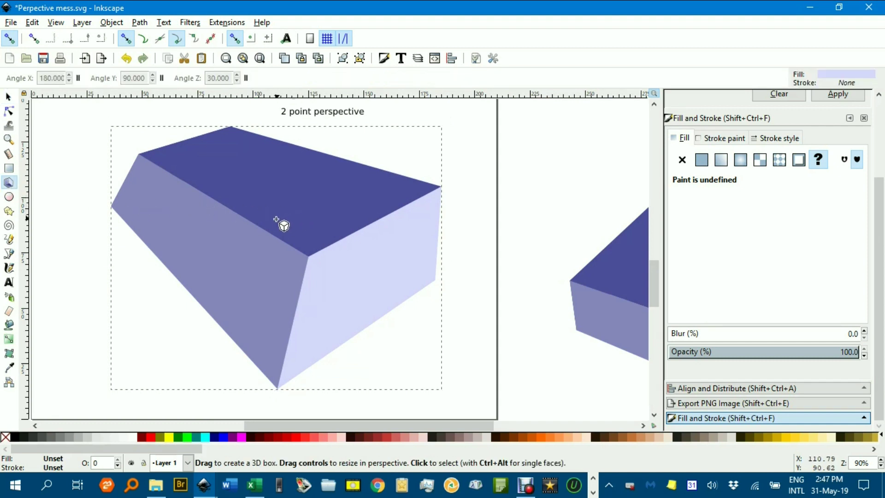
{"action": "left_click", "coordinate": [8, 97]}
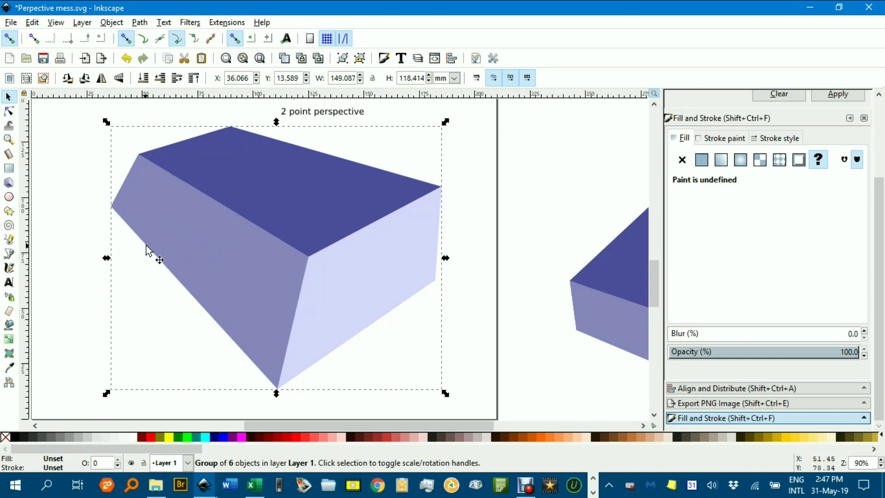
- Ungroup the box and fill the left face lime, right face dark green, top yellow
{"action": "key", "text": "ctrl+shift+g"}
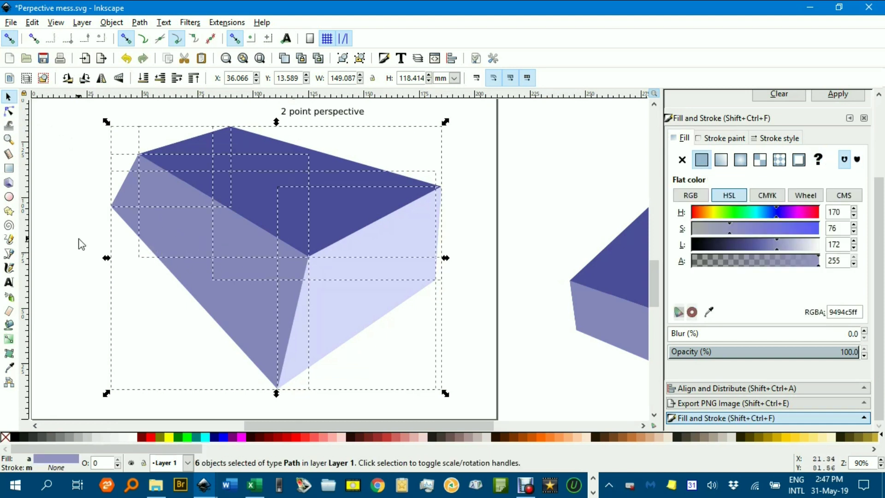
{"action": "left_click", "coordinate": [88, 244]}
{"action": "left_click", "coordinate": [172, 240]}
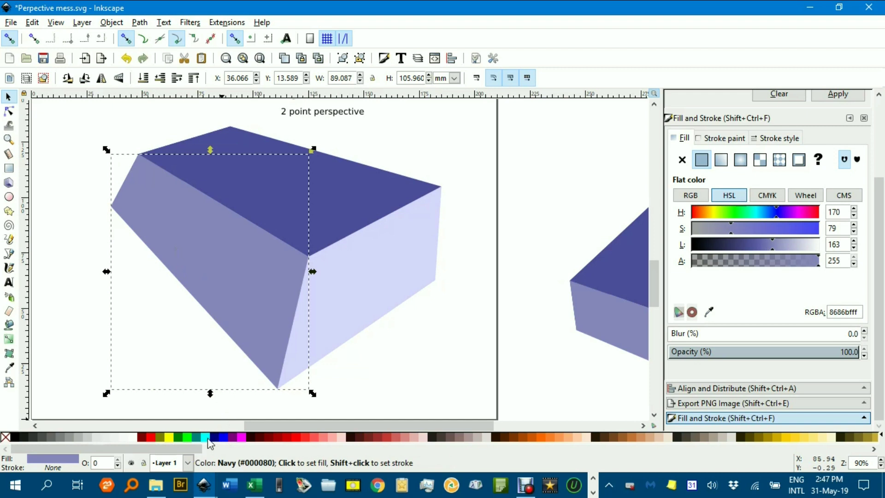
{"action": "left_click", "coordinate": [187, 436]}
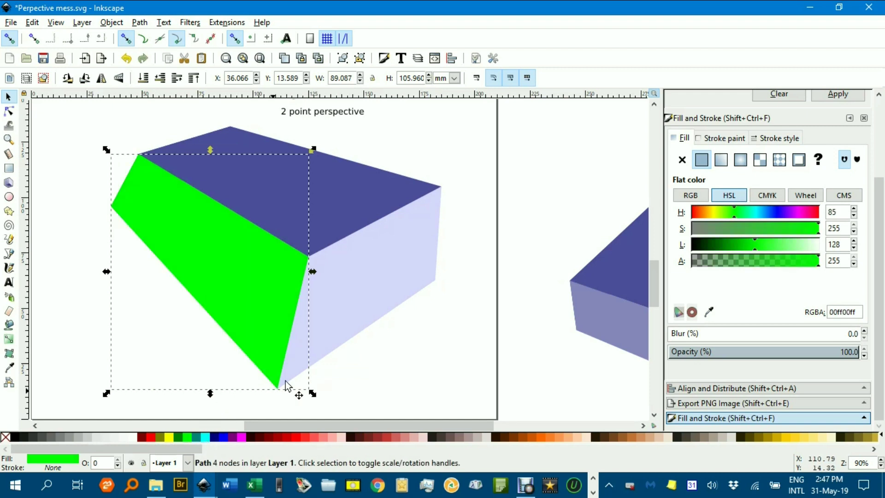
{"action": "left_click", "coordinate": [342, 306]}
{"action": "left_click", "coordinate": [180, 436]}
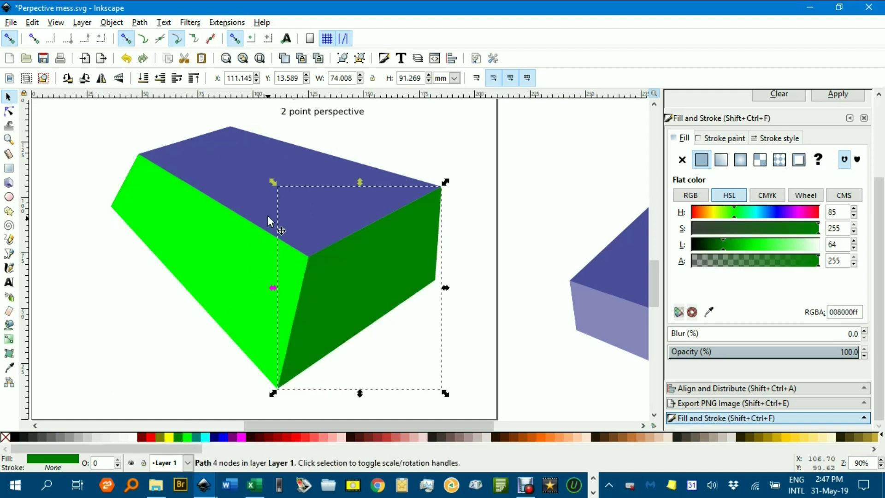
{"action": "left_click", "coordinate": [263, 195]}
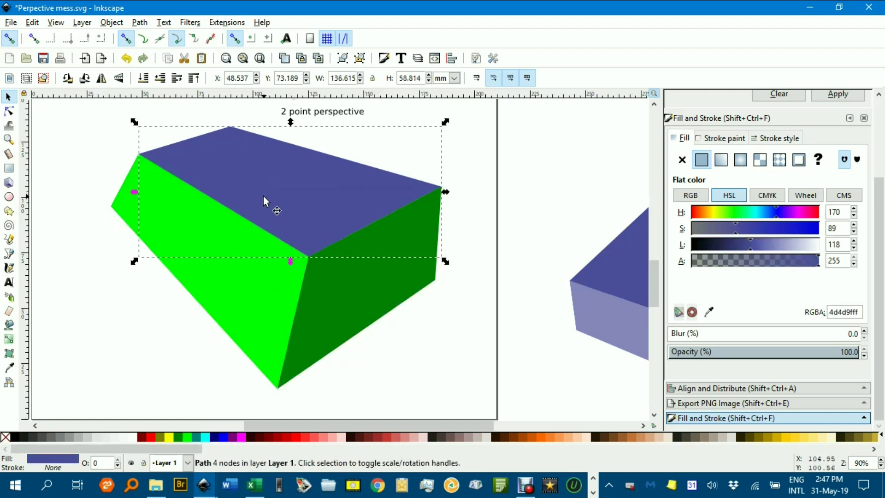
{"action": "left_click", "coordinate": [169, 437]}
{"action": "left_click", "coordinate": [178, 362]}
- Zoom out to 64% and bring up the other open Inkscape documents
{"action": "scroll", "coordinate": [193, 350], "scroll_direction": "down", "scroll_amount": 1, "text": "ctrl"}
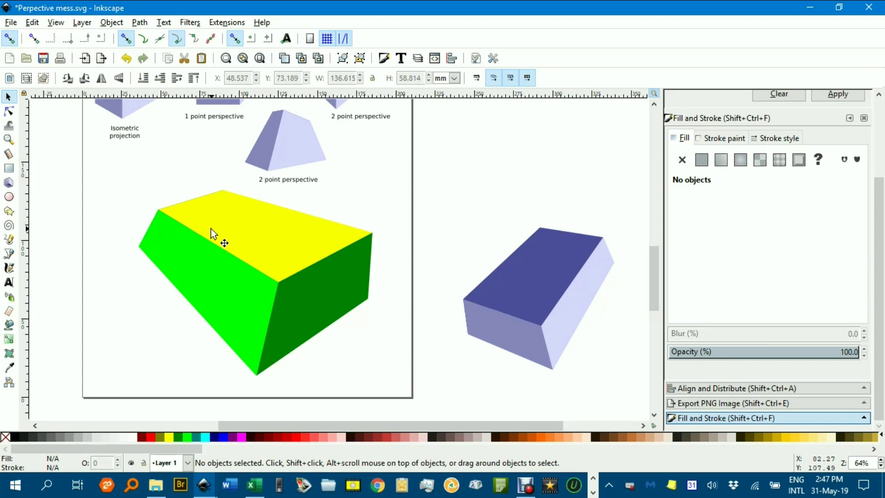
{"action": "scroll", "coordinate": [227, 226], "scroll_direction": "up", "scroll_amount": 5}
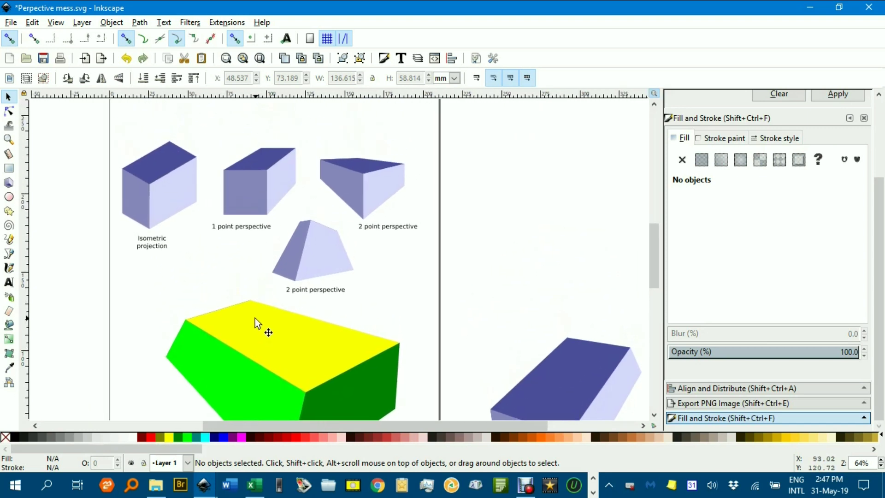
{"action": "key", "text": "ctrl"}
{"action": "left_click", "coordinate": [205, 488]}
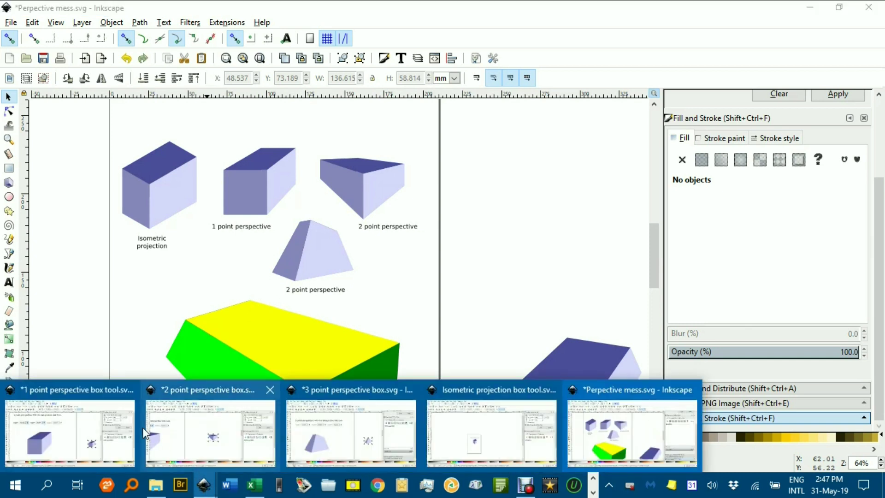
- Look through the 1 point, 2 point and 3 point perspective documents, panning each canvas
{"action": "left_click", "coordinate": [95, 420]}
{"action": "left_click_drag", "start_coordinate": [242, 301], "coordinate": [322, 294]}
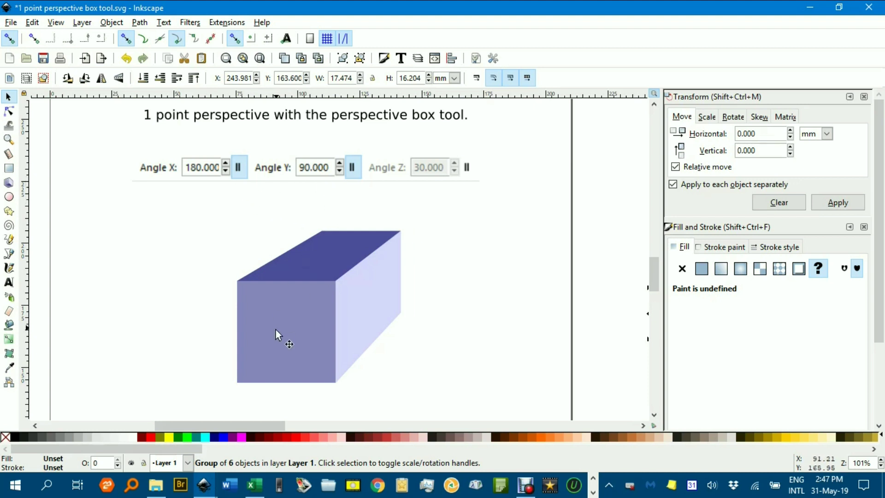
{"action": "mouse_move", "coordinate": [204, 486]}
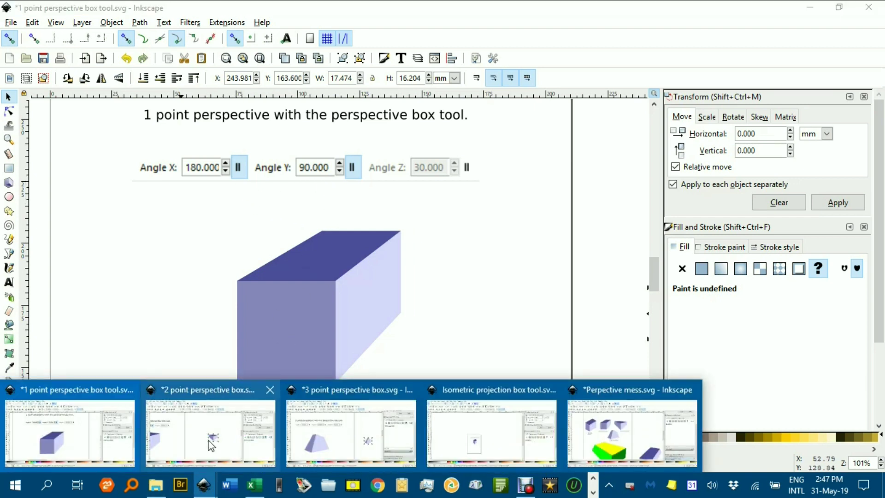
{"action": "left_click", "coordinate": [211, 440]}
{"action": "left_click_drag", "start_coordinate": [222, 310], "coordinate": [466, 310]}
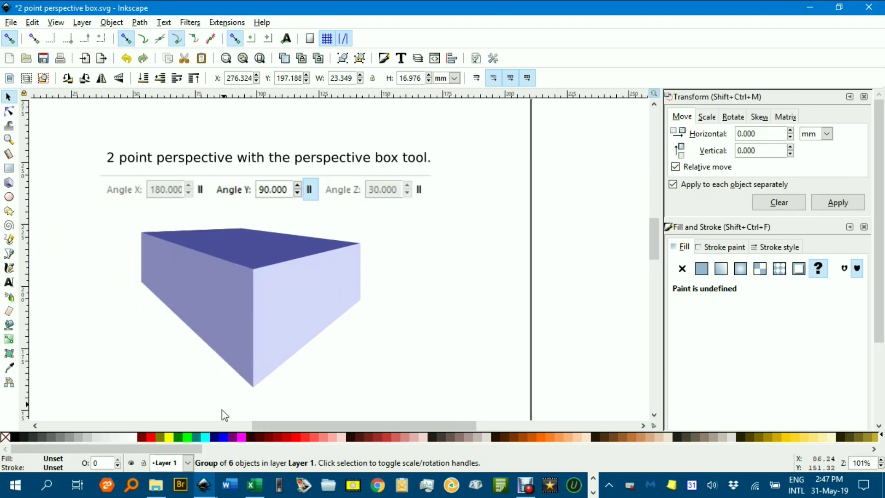
{"action": "mouse_move", "coordinate": [204, 486]}
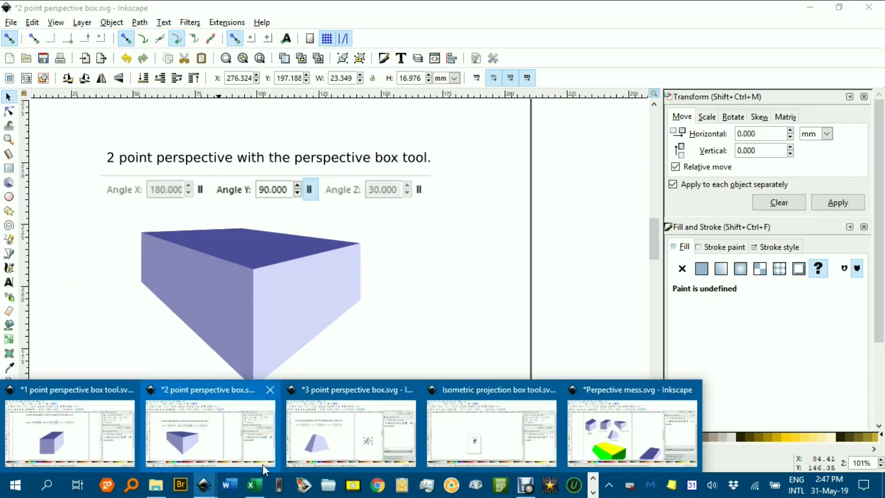
{"action": "left_click", "coordinate": [336, 454]}
{"action": "left_click_drag", "start_coordinate": [251, 306], "coordinate": [336, 296]}
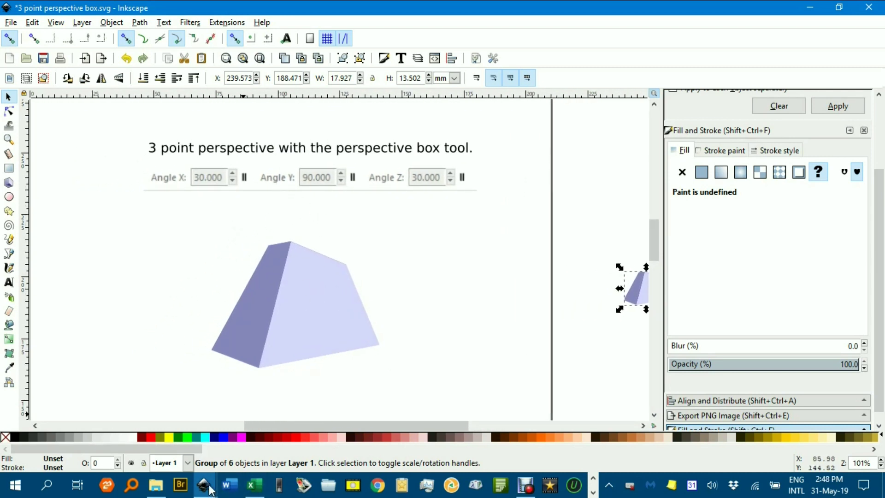
- Switch to the Isometric projection box tool document, zoom to 101% and centre cube and title
{"action": "mouse_move", "coordinate": [210, 488]}
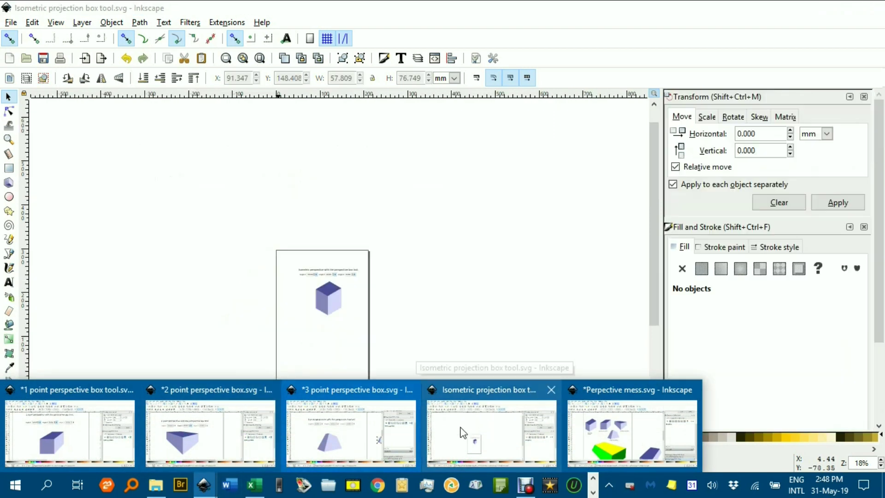
{"action": "left_click", "coordinate": [465, 429]}
{"action": "scroll", "coordinate": [330, 295], "scroll_direction": "up", "scroll_amount": 5}
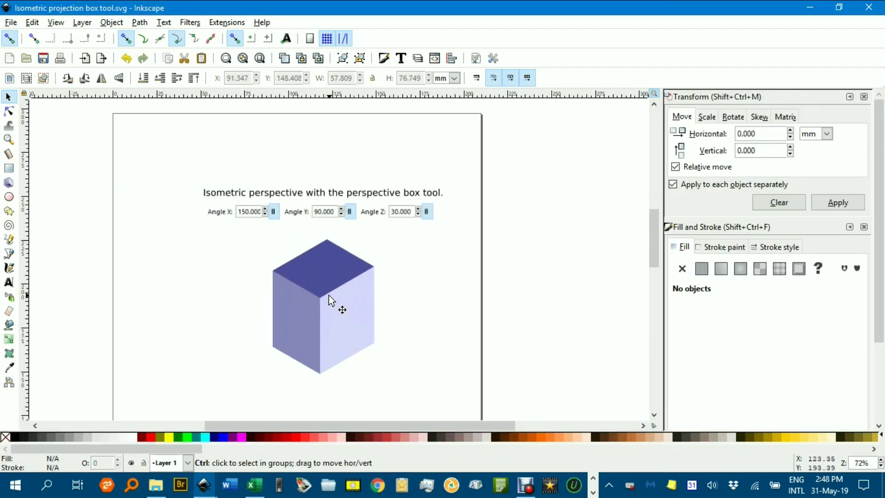
{"action": "left_click_drag", "start_coordinate": [255, 275], "coordinate": [266, 277]}
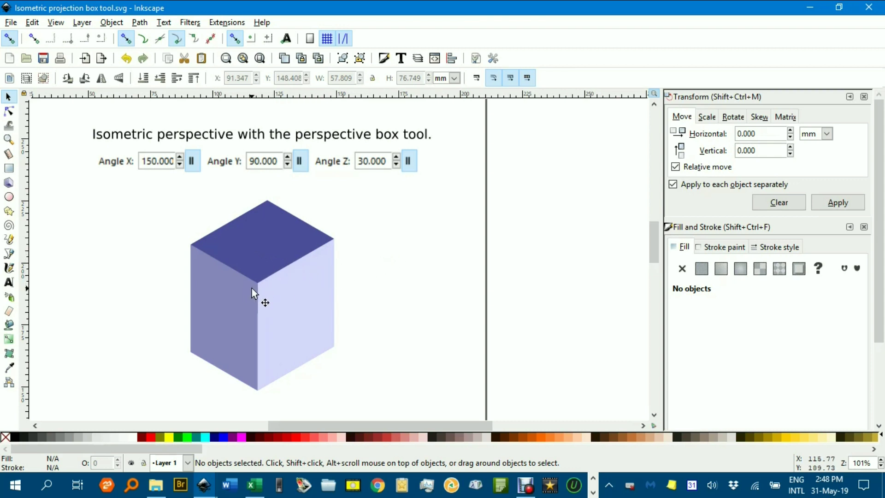
{"action": "mouse_move", "coordinate": [389, 274]}
{"action": "left_mouse_down"}
{"action": "mouse_move", "coordinate": [308, 245]}
{"action": "mouse_move", "coordinate": [364, 279]}
{"action": "mouse_move", "coordinate": [403, 273]}
{"action": "left_mouse_up"}
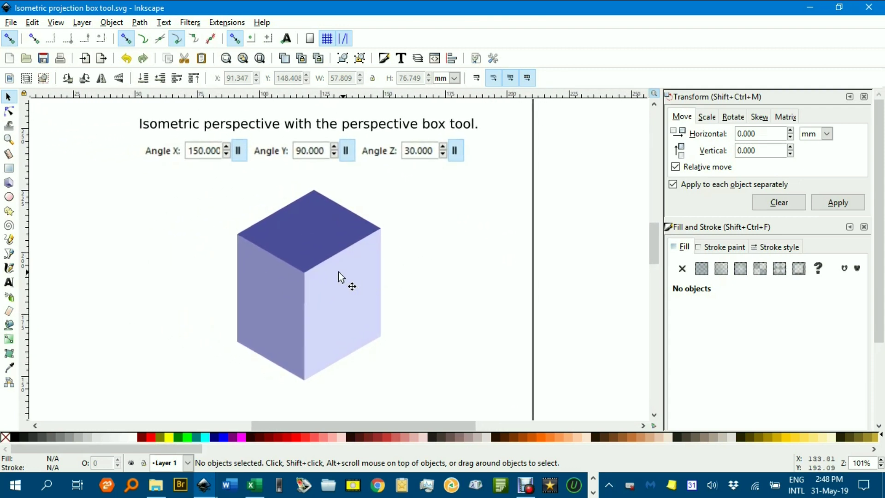